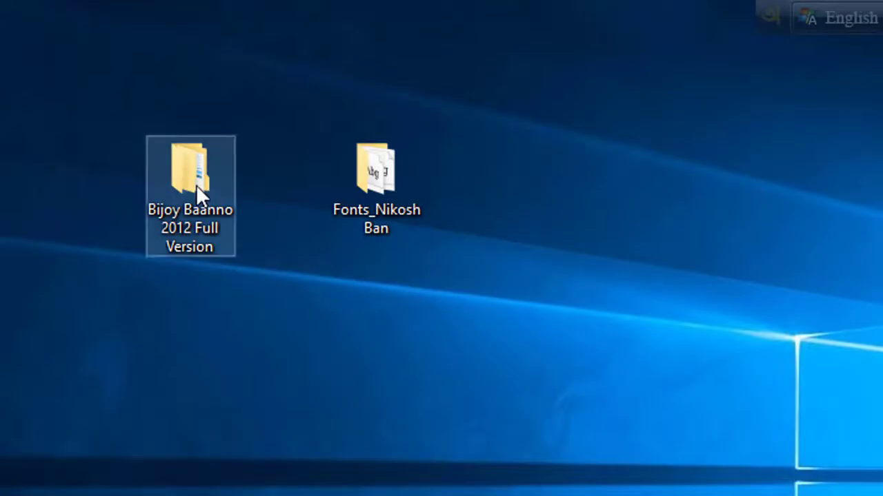
# Step: Open the installer folder nested inside the desktop folder Bijoy Baanno 2012 Full Version
pyautogui.doubleClick(197, 191)
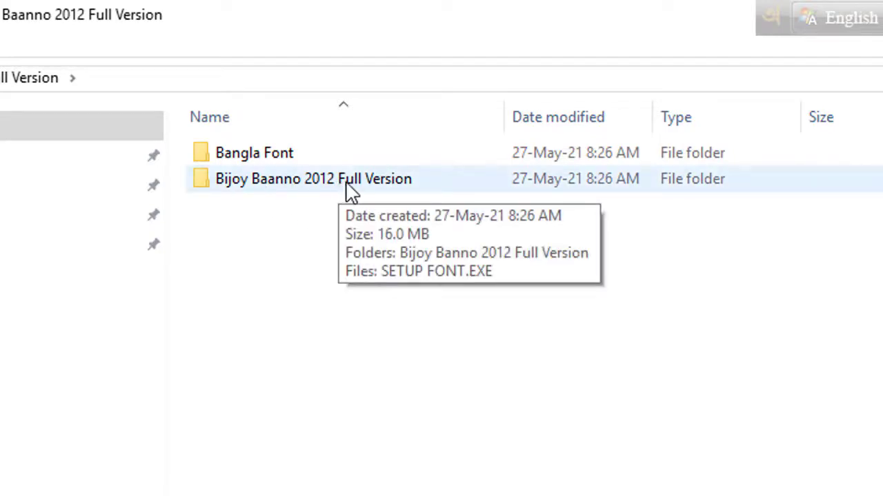
pyautogui.doubleClick(382, 183)
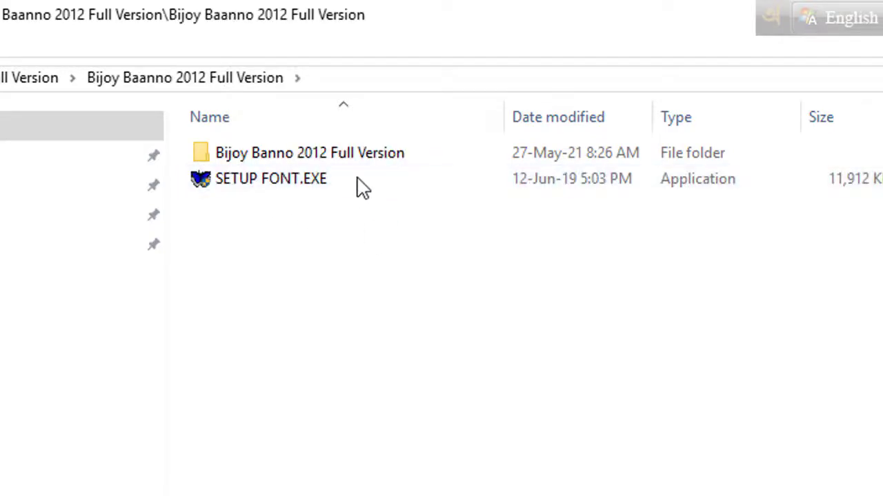
pyautogui.doubleClick(358, 162)
pyautogui.doubleClick(366, 164)
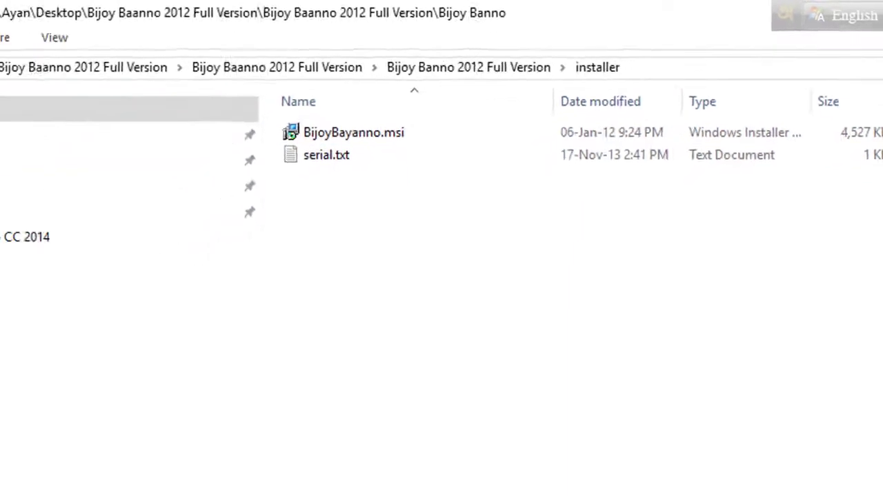
pyautogui.click(20, 62)
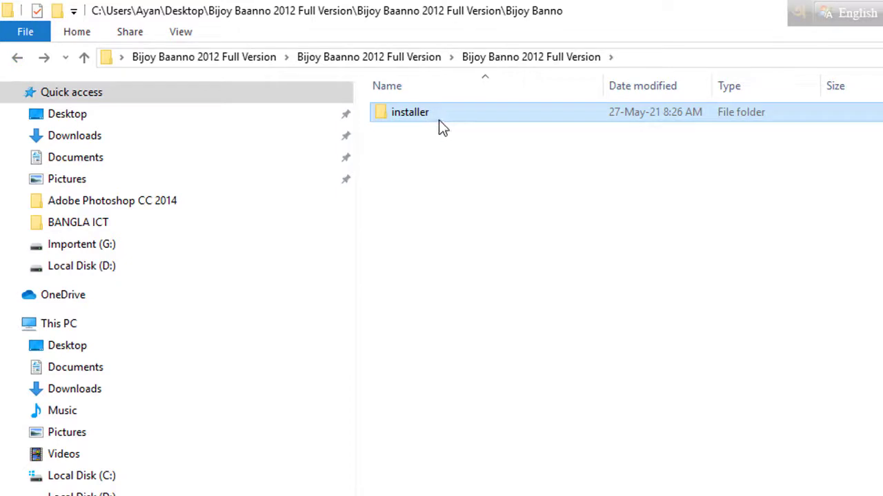
pyautogui.doubleClick(440, 125)
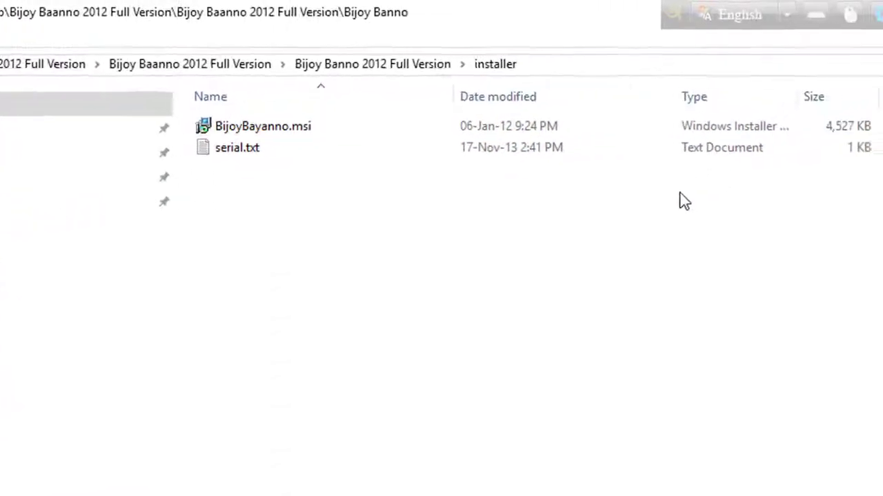
# Step: Launch the BijoyBayanno.msi installer and continue past its welcome page
pyautogui.click(214, 136)
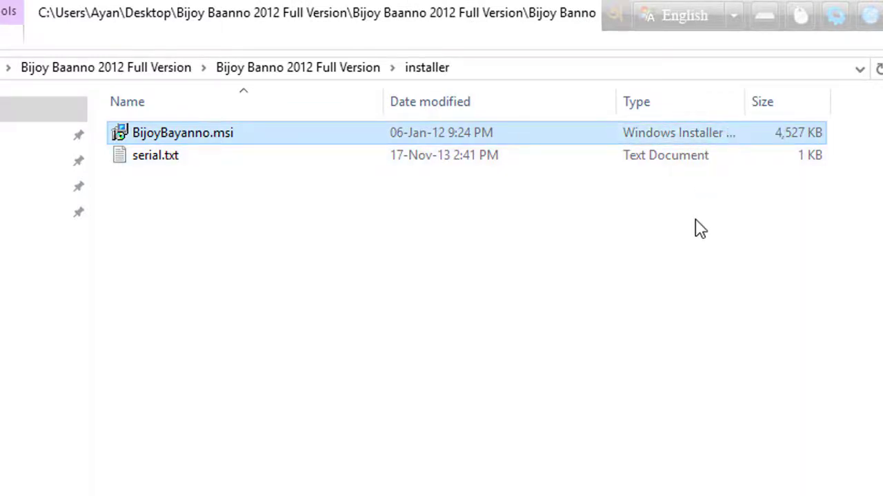
pyautogui.click(142, 164)
pyautogui.click(205, 244)
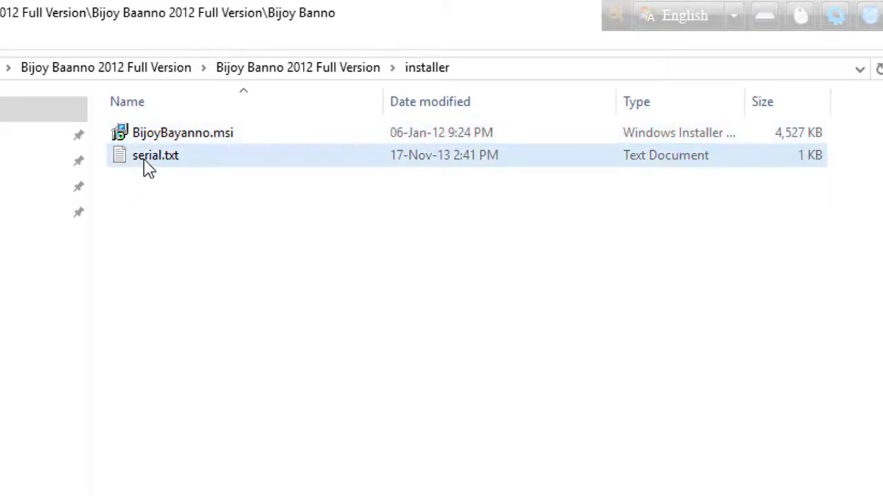
pyautogui.doubleClick(230, 136)
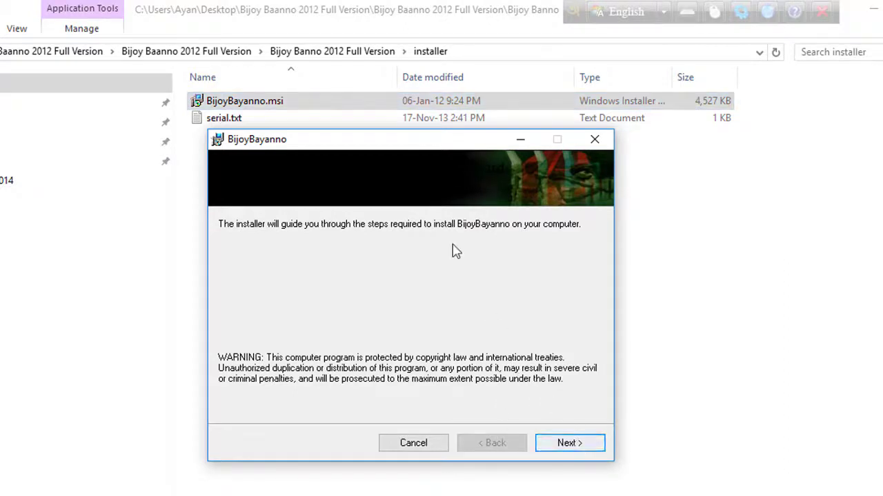
pyautogui.click(802, 10)
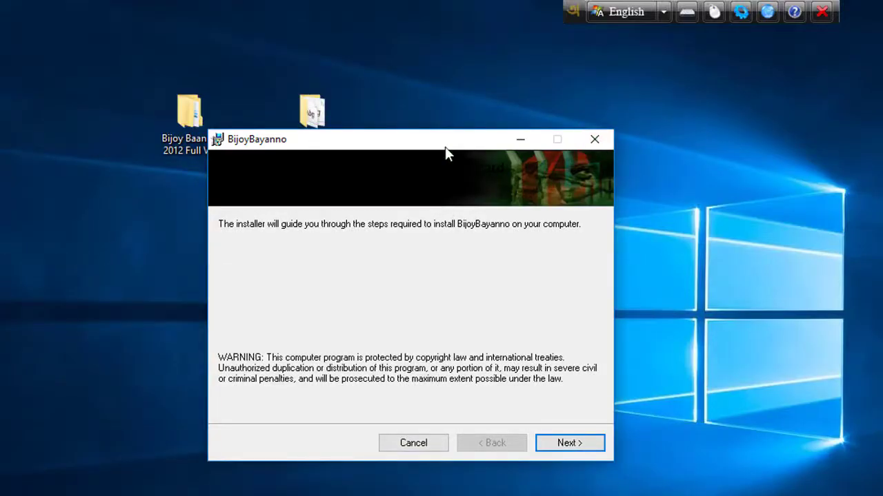
pyautogui.moveTo(445, 146); pyautogui.dragTo(543, 184)
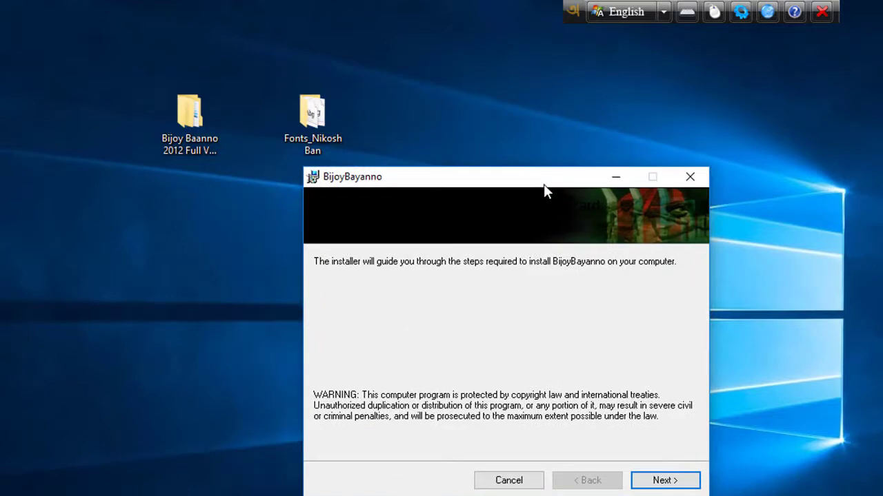
pyautogui.click(688, 484)
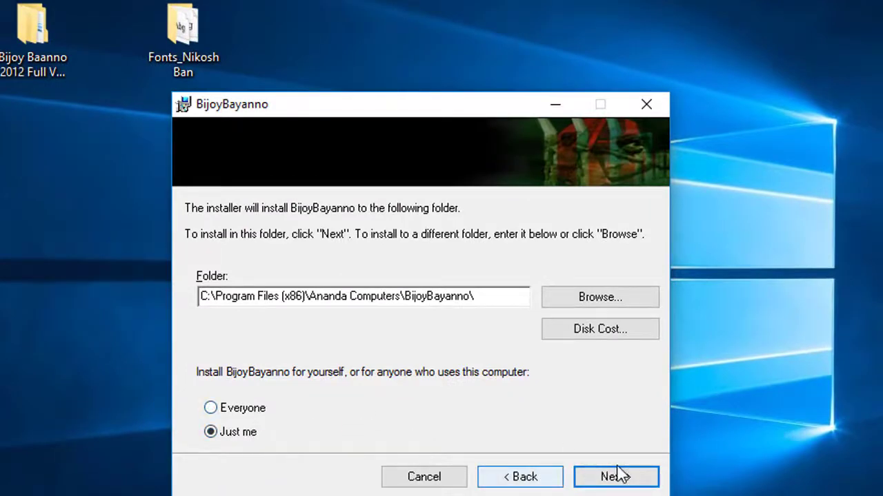
# Step: Set the installation to Just me and accept the default BijoyBayanno install folder
pyautogui.click(233, 411)
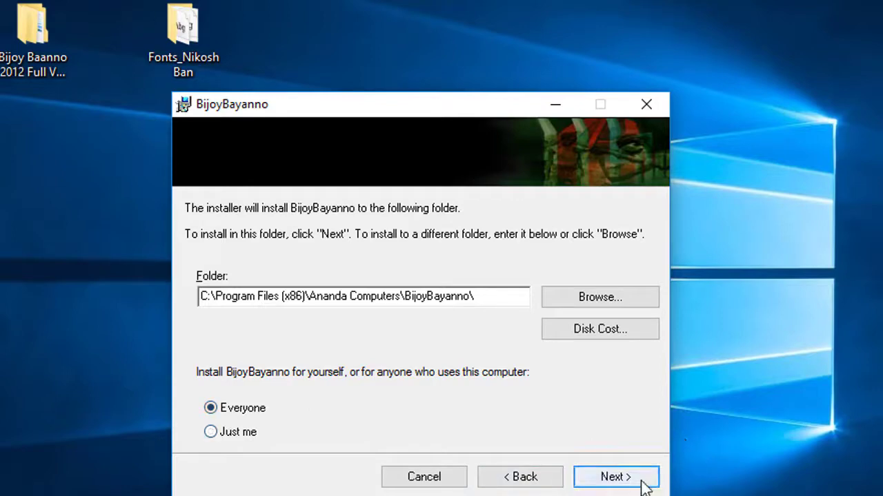
pyautogui.click(306, 436)
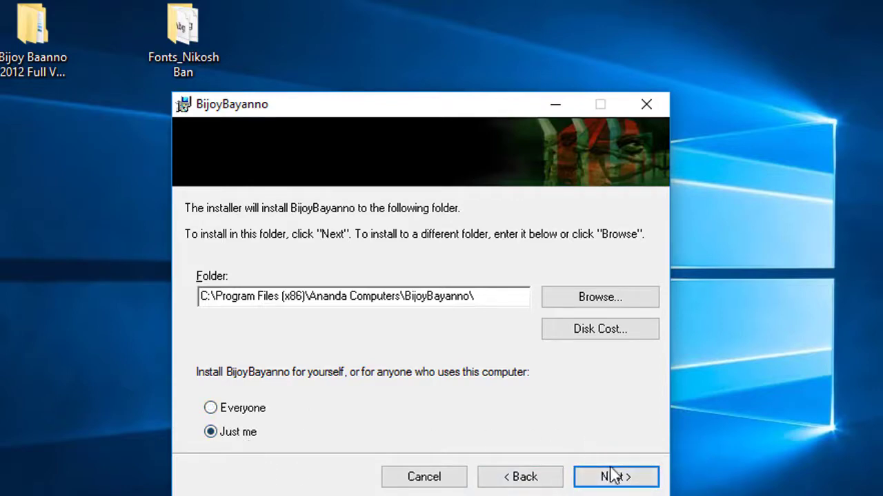
pyautogui.click(616, 477)
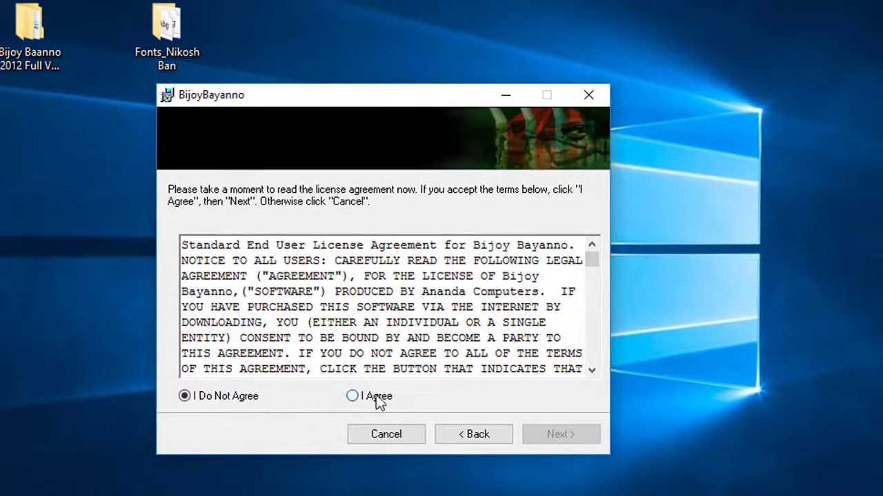
# Step: Agree to the BijoyBayanno license terms and run the installation through to closing the installer
pyautogui.click(411, 435)
pyautogui.click(571, 428)
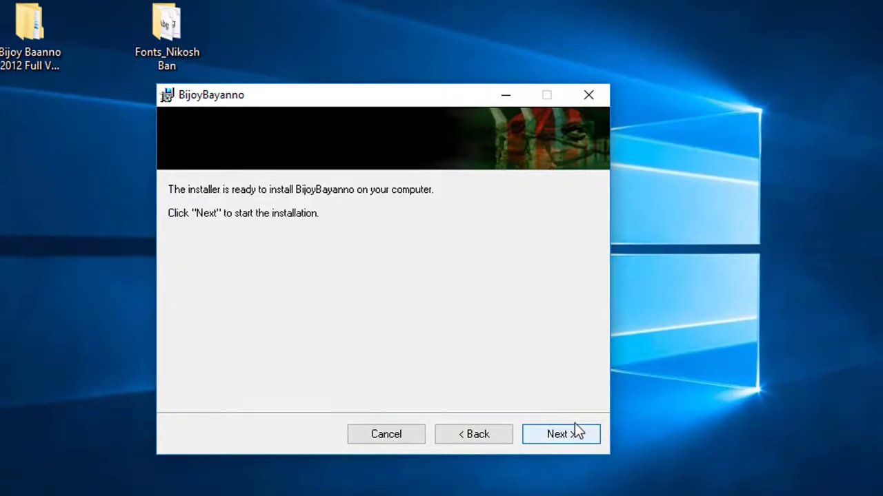
pyautogui.press('Return')
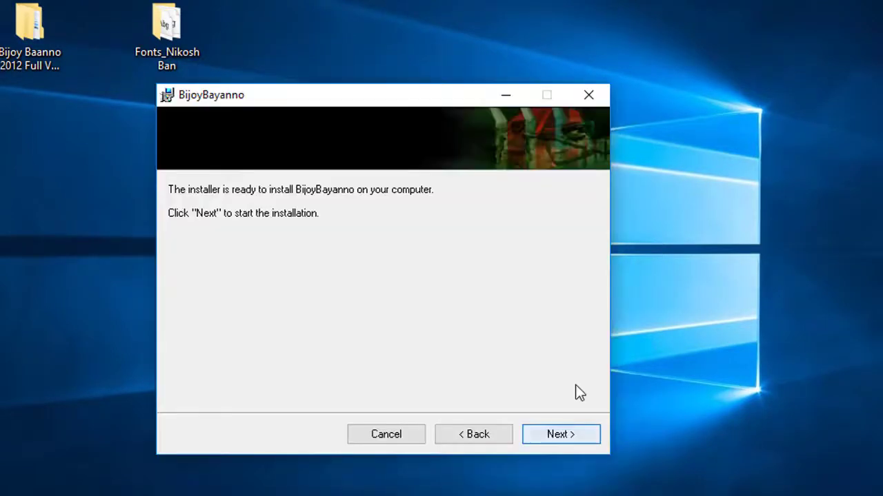
pyautogui.press('Return')
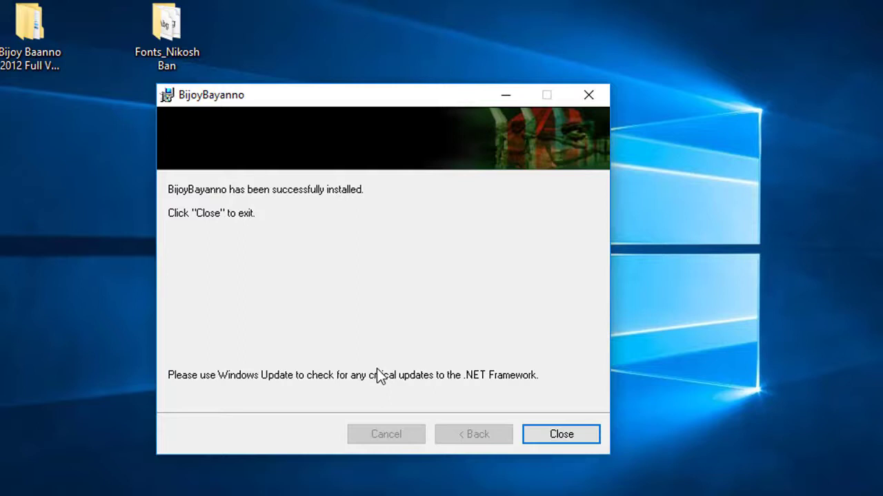
pyautogui.click(562, 435)
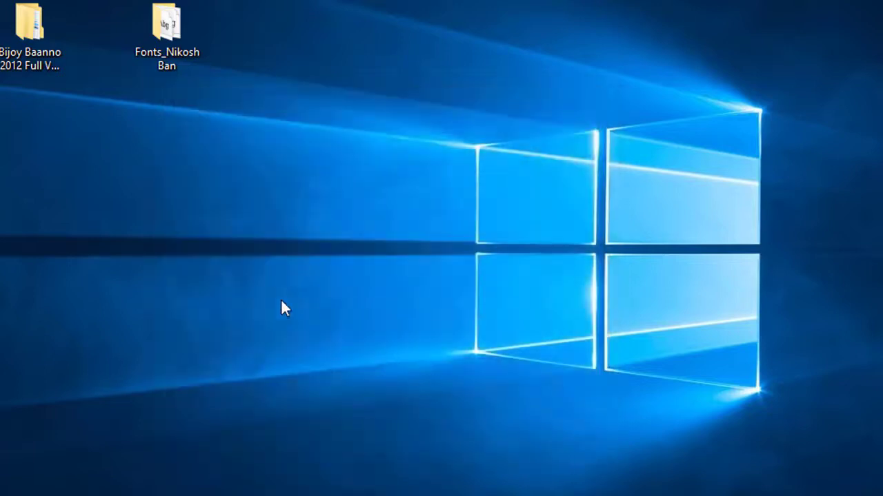
pyautogui.rightClick(202, 248)
pyautogui.click(249, 300)
pyautogui.rightClick(12, 201)
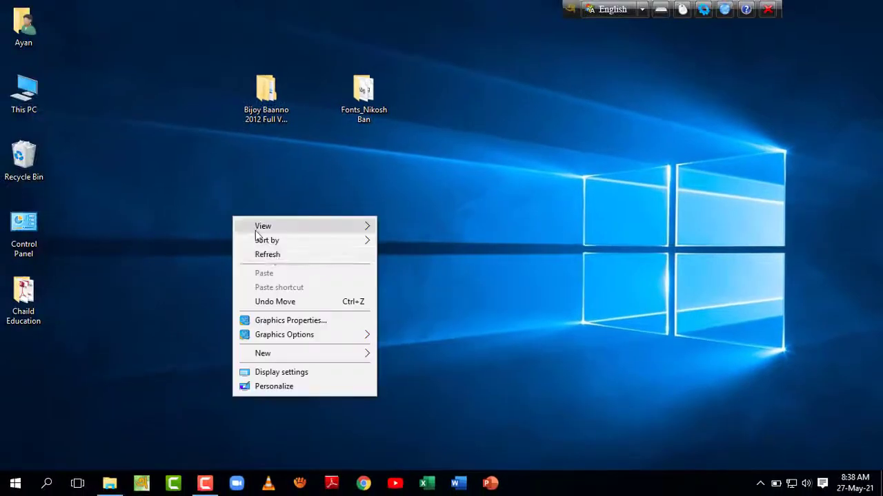
pyautogui.click(49, 255)
pyautogui.rightClick(21, 207)
pyautogui.click(287, 259)
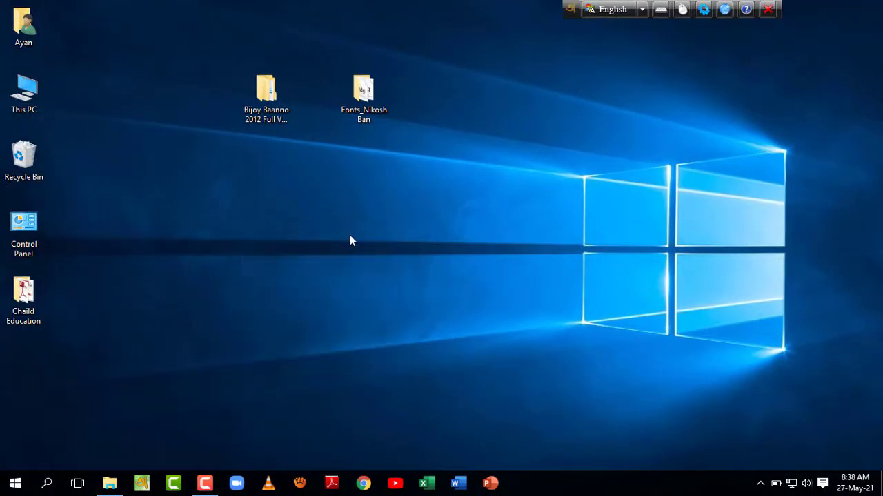
pyautogui.rightClick(251, 214)
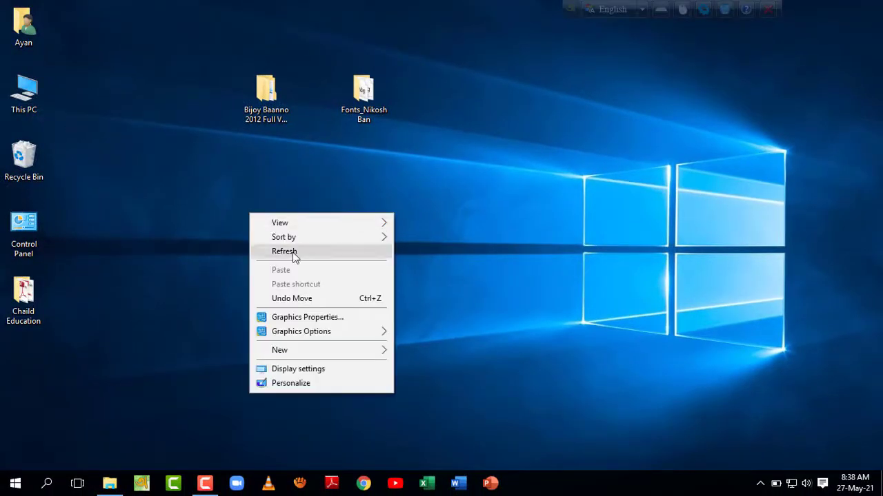
pyautogui.click(272, 251)
pyautogui.rightClick(285, 205)
pyautogui.click(310, 249)
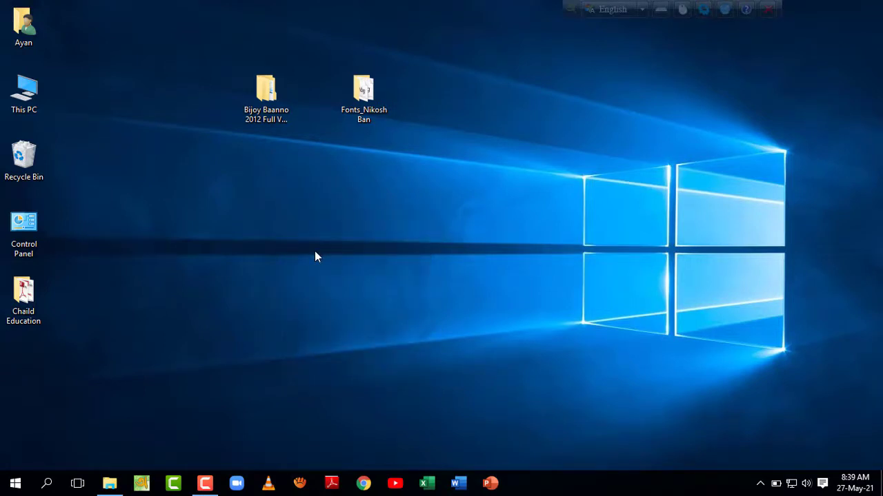
pyautogui.rightClick(290, 210)
pyautogui.click(320, 247)
pyautogui.rightClick(283, 195)
pyautogui.click(313, 232)
pyautogui.click(16, 483)
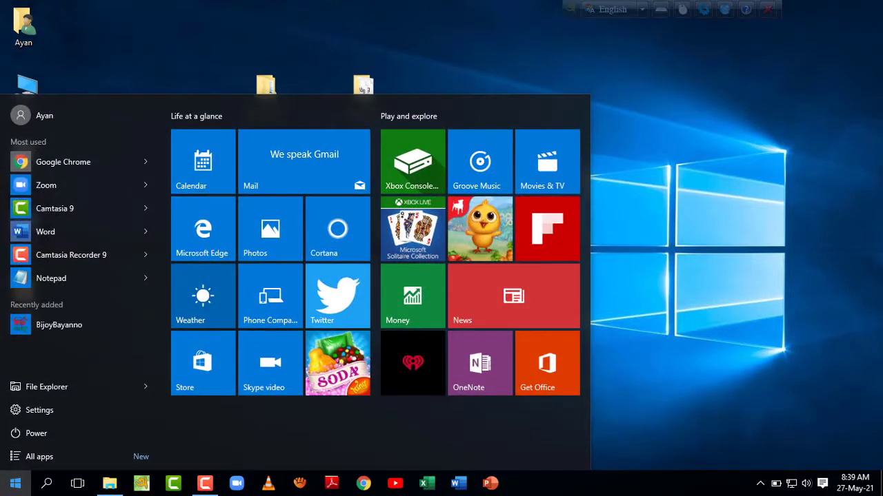
pyautogui.click(10, 485)
pyautogui.click(9, 486)
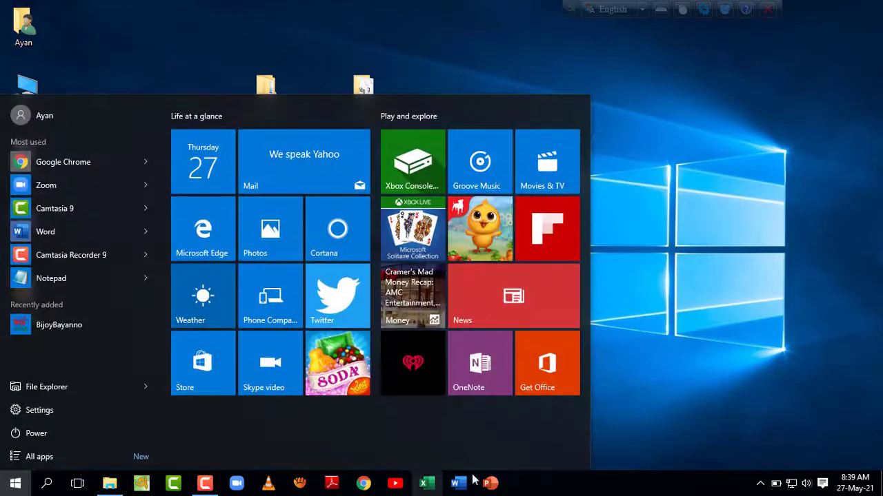
pyautogui.click(15, 485)
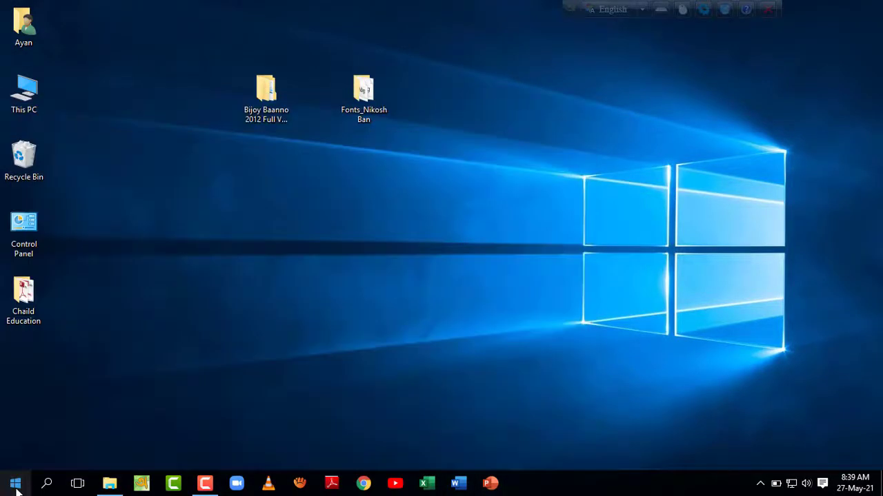
# Step: Capture a 254x61 area around the Start menu's All apps entry, mark it in red pen and copy the image
pyautogui.click(15, 485)
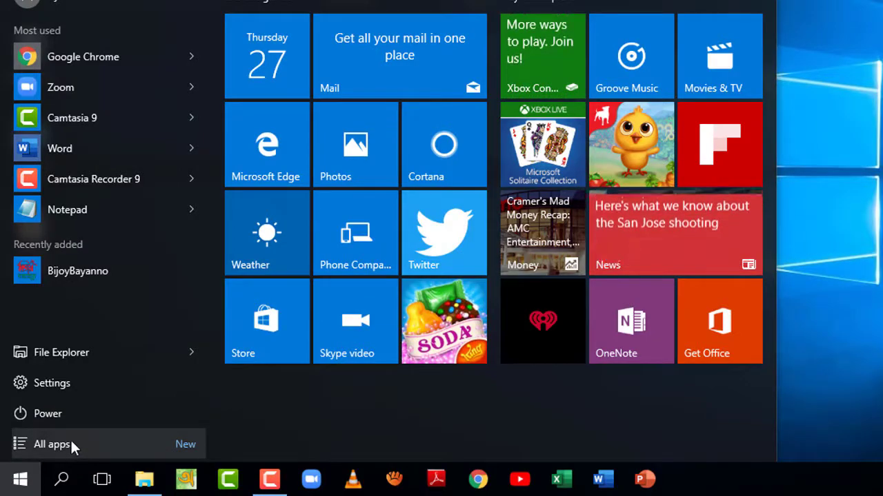
pyautogui.press('Print')
pyautogui.moveTo(1, 411); pyautogui.dragTo(215, 463)
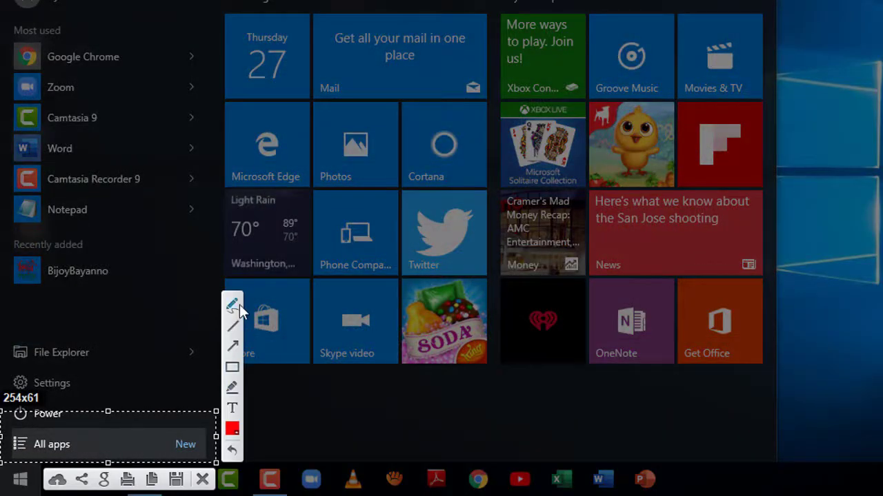
pyautogui.moveTo(10, 436)
pyautogui.mouseDown()
pyautogui.moveTo(48, 464)
pyautogui.moveTo(77, 434)
pyautogui.moveTo(3, 431)
pyautogui.mouseUp()
pyautogui.hotkey('ctrl', 'c')
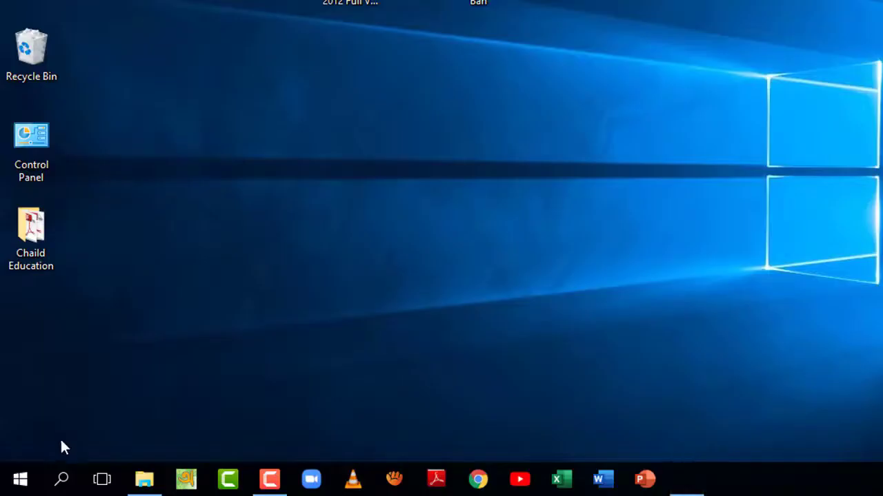
# Step: Show the full list of installed apps and locate BijoyBayanno among the recently added ones
pyautogui.click(20, 479)
pyautogui.click(45, 449)
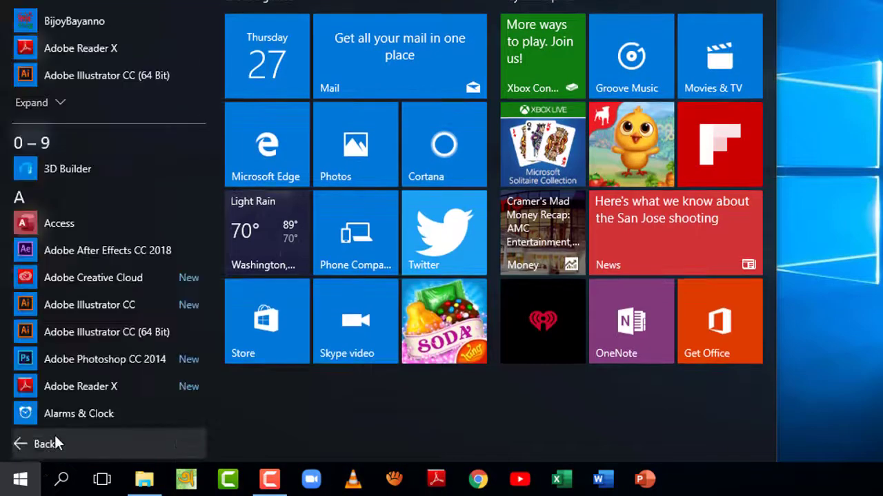
pyautogui.click(87, 21)
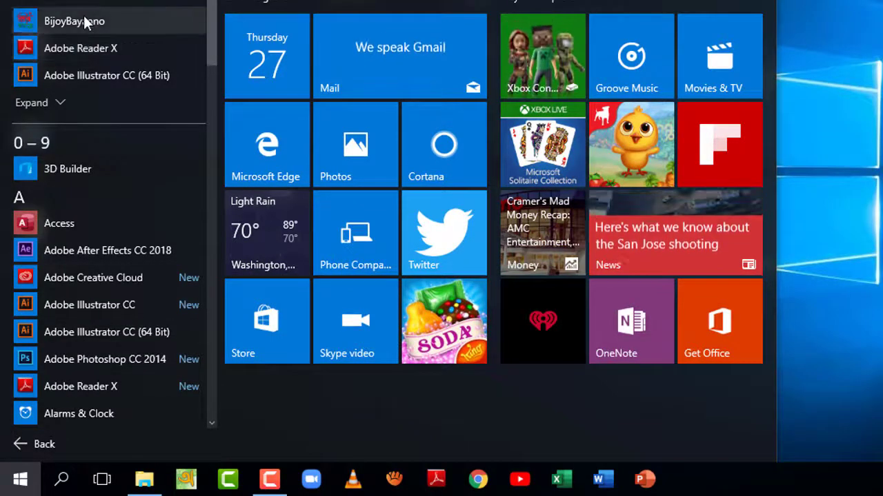
# Step: Capture a 248x58 area around the BijoyBayanno entry, mark it in red pen and copy the image
pyautogui.press('Print')
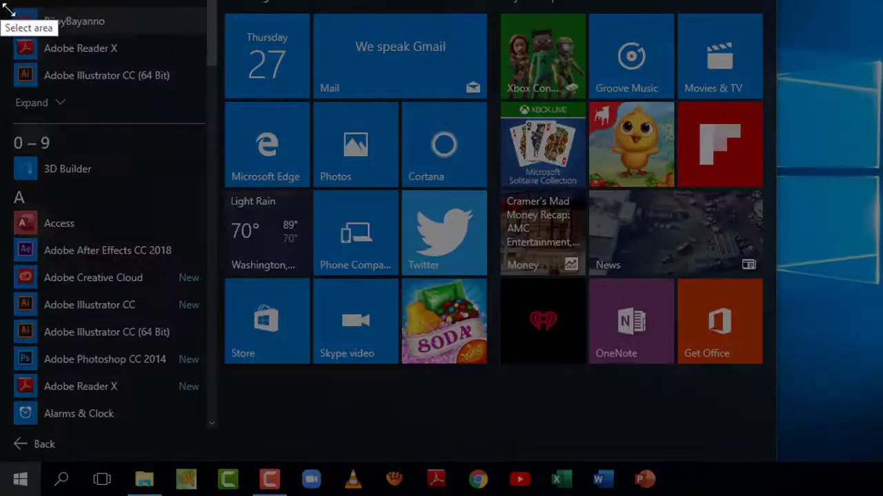
pyautogui.moveTo(2, 1); pyautogui.dragTo(211, 41)
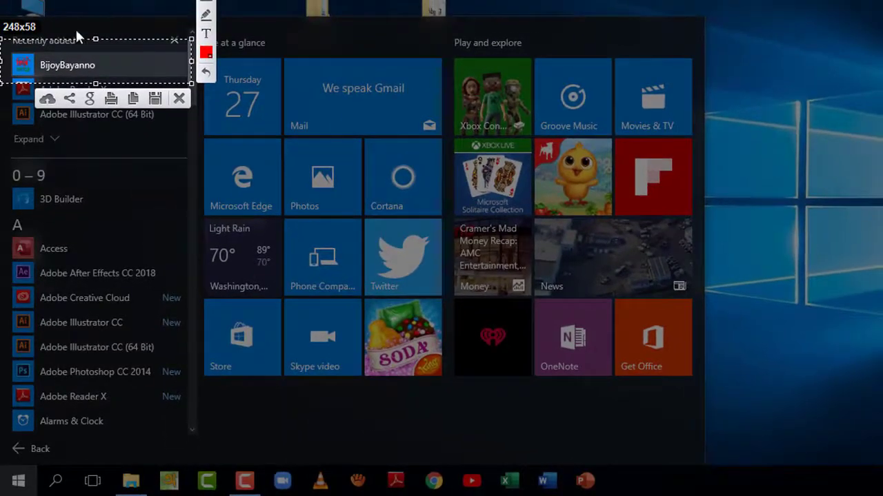
pyautogui.moveTo(27, 47); pyautogui.dragTo(22, 63)
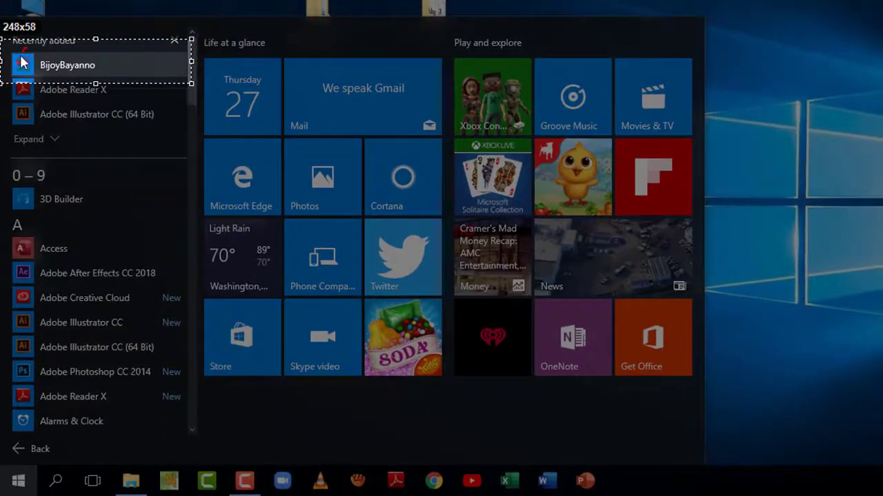
pyautogui.moveTo(87, 44); pyautogui.dragTo(88, 46)
pyautogui.hotkey('ctrl', 'c')
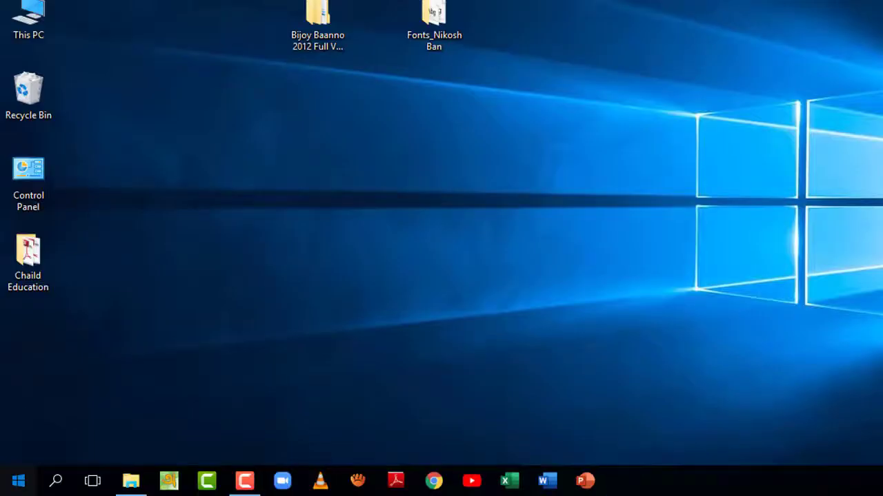
# Step: Capture a 251x87 area around the recently added BijoyBayanno entry in the Start menu
pyautogui.click(19, 481)
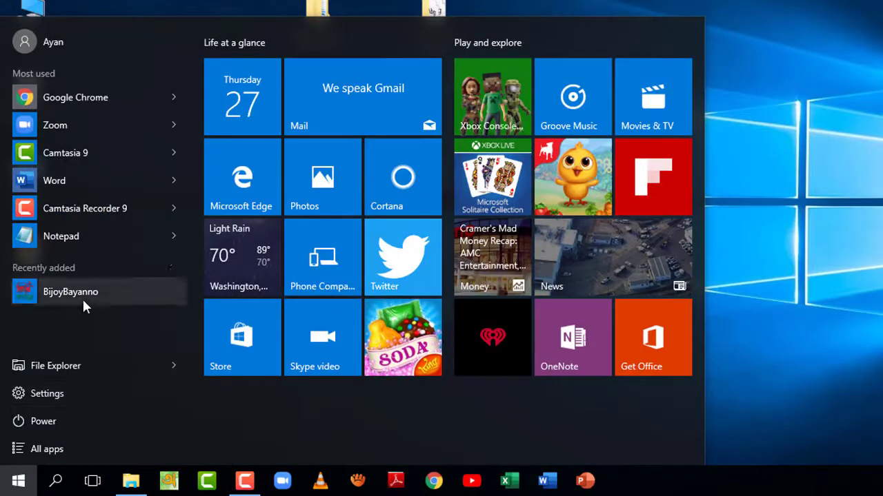
pyautogui.press('Print')
pyautogui.moveTo(0, 252); pyautogui.dragTo(194, 319)
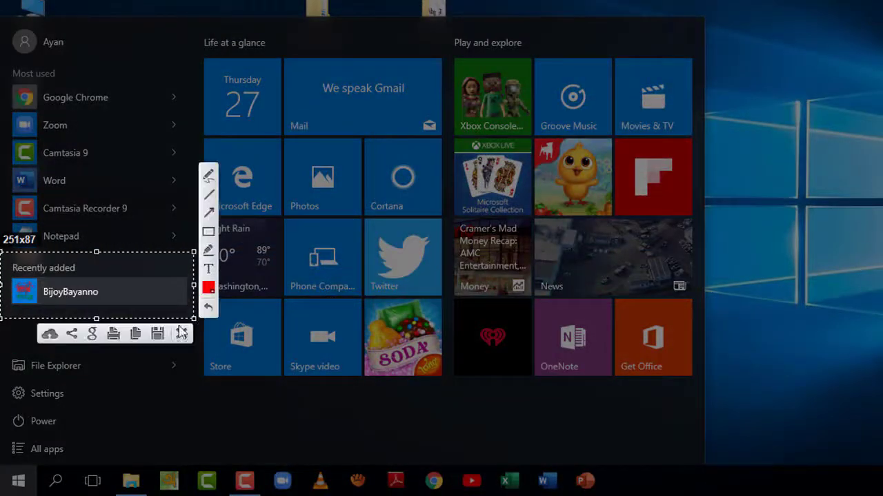
pyautogui.click(158, 335)
# Step: Start BijoyBayanno from the Start menu, reposition its Registration Form on the desktop and place the cursor in the first Activation Code field
pyautogui.click(21, 479)
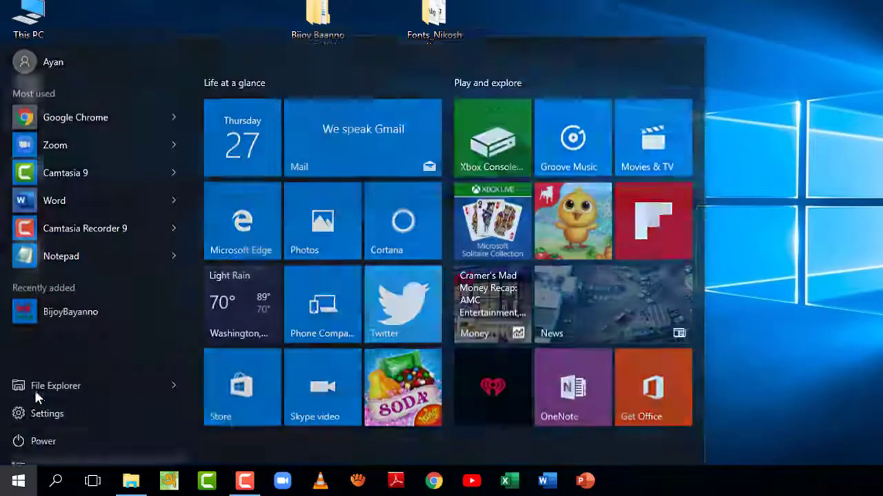
pyautogui.click(74, 291)
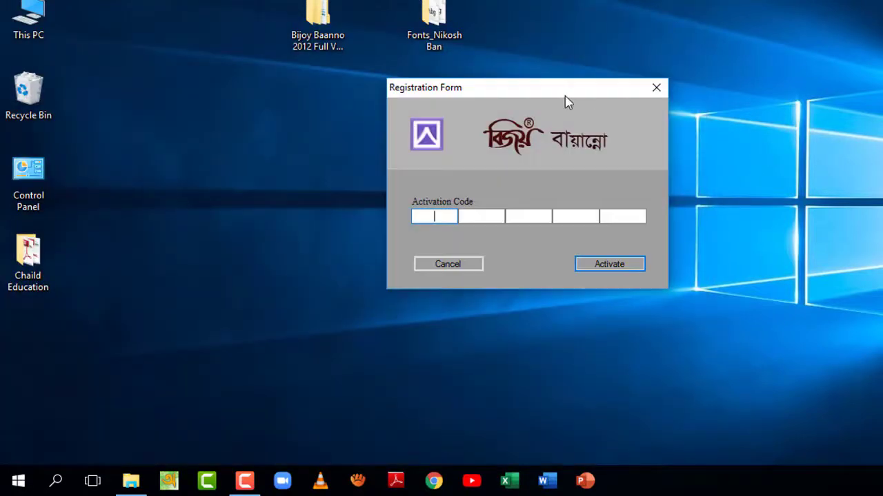
pyautogui.moveTo(564, 96); pyautogui.dragTo(562, 119)
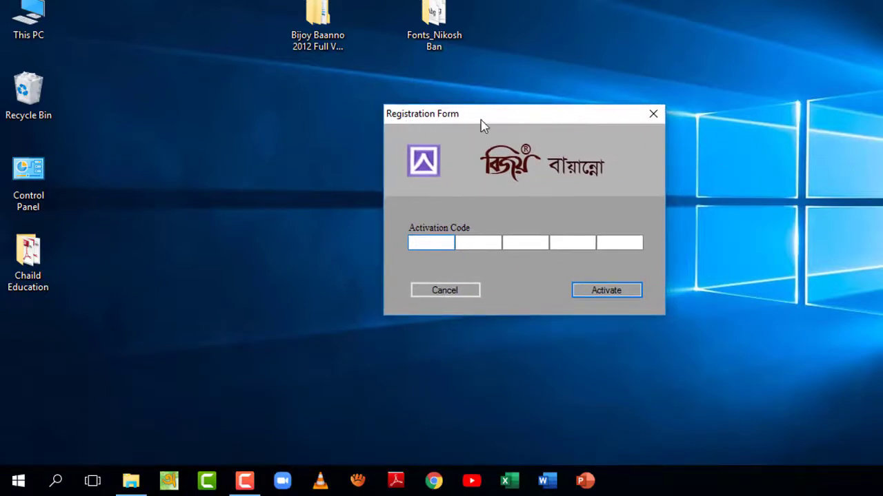
pyautogui.moveTo(402, 121); pyautogui.dragTo(483, 97)
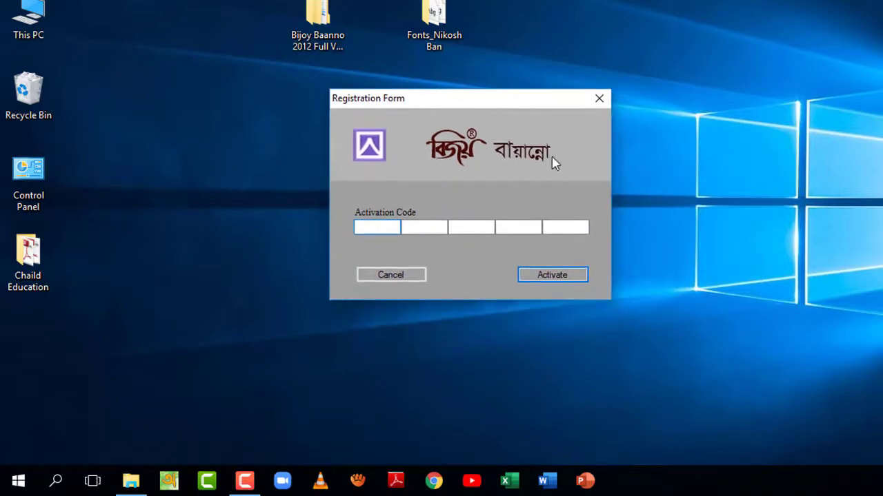
pyautogui.click(497, 228)
pyautogui.click(376, 227)
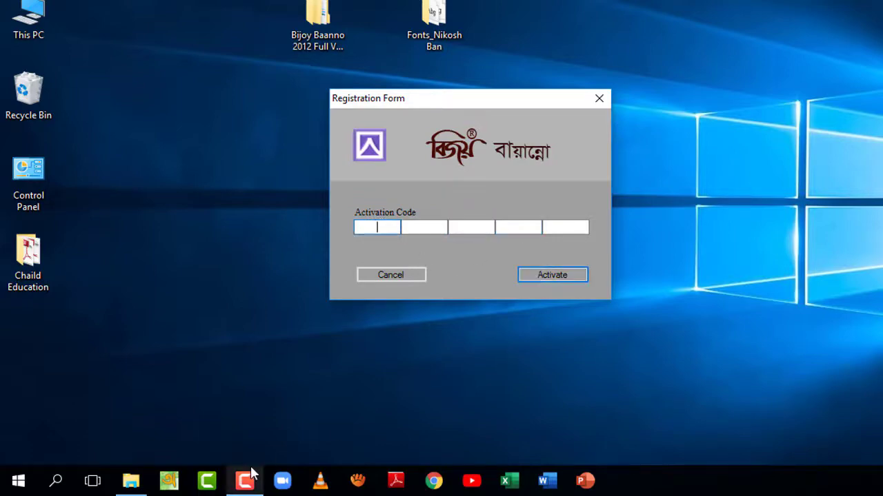
# Step: Open serial.txt from the installer folder in Notepad, choosing to always use this app for .txt files
pyautogui.click(131, 481)
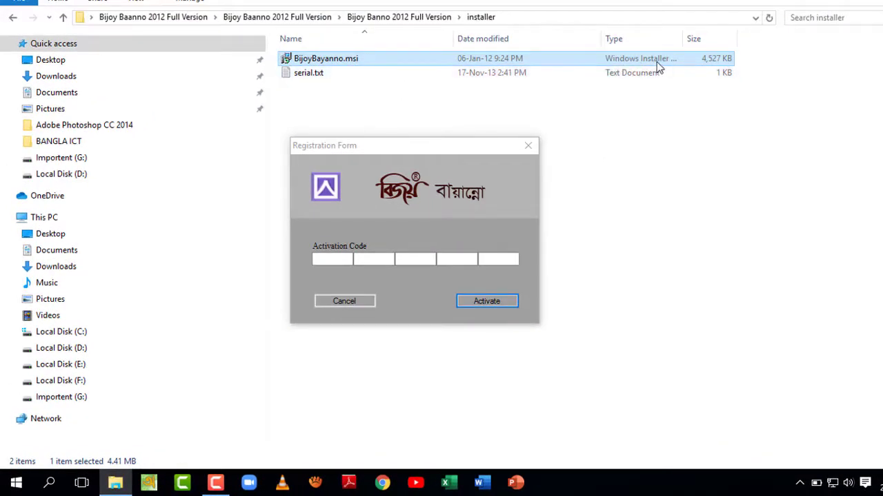
pyautogui.click(306, 73)
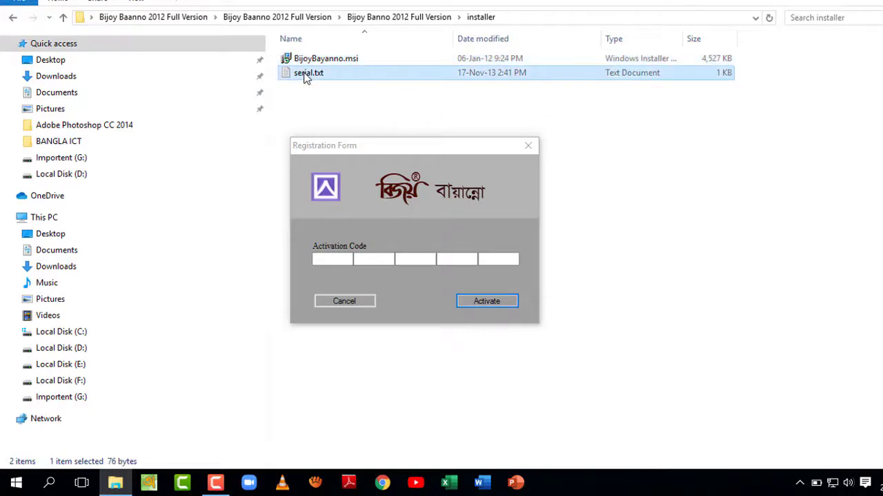
pyautogui.doubleClick(318, 74)
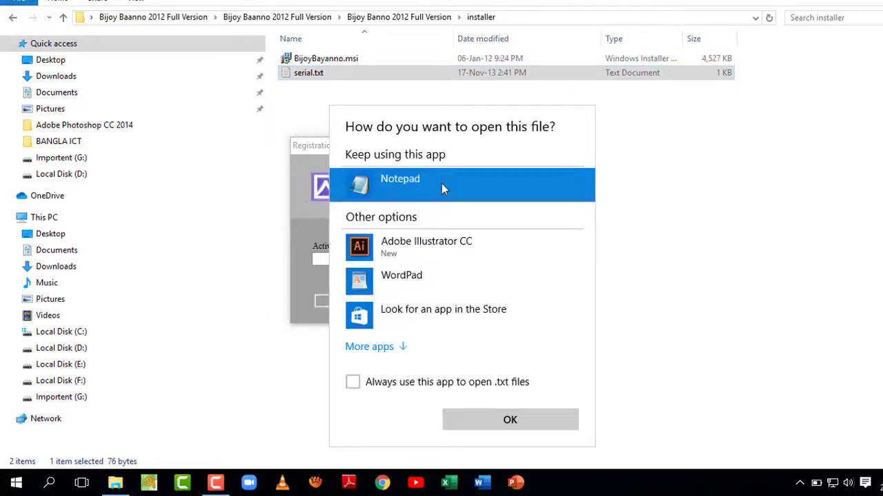
pyautogui.click(422, 387)
pyautogui.click(491, 424)
# Step: Arrange the serial.txt window and the Registration Form so the serial key and the Activation Code fields are both visible
pyautogui.moveTo(535, 93); pyautogui.dragTo(473, 89)
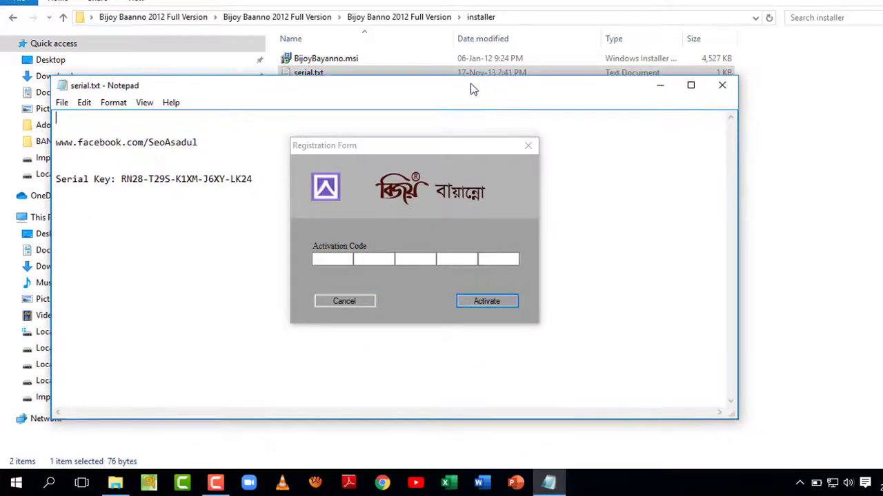
pyautogui.moveTo(456, 144); pyautogui.dragTo(497, 142)
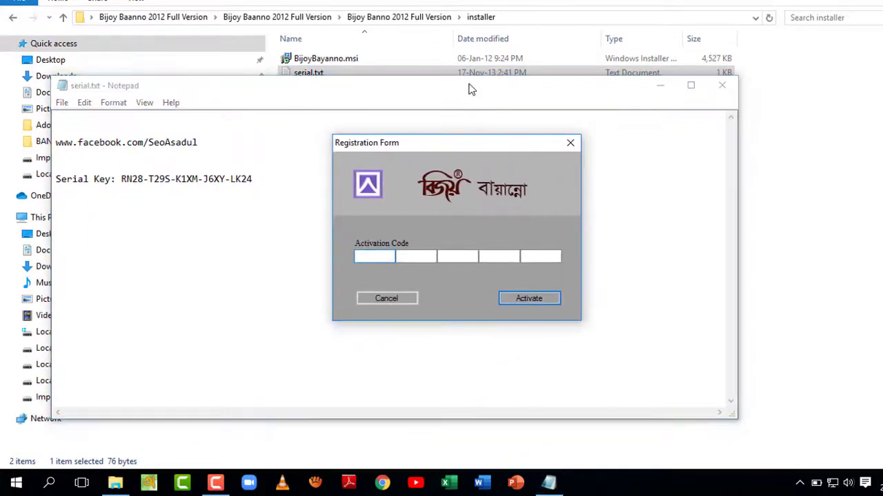
pyautogui.moveTo(471, 89); pyautogui.dragTo(514, 88)
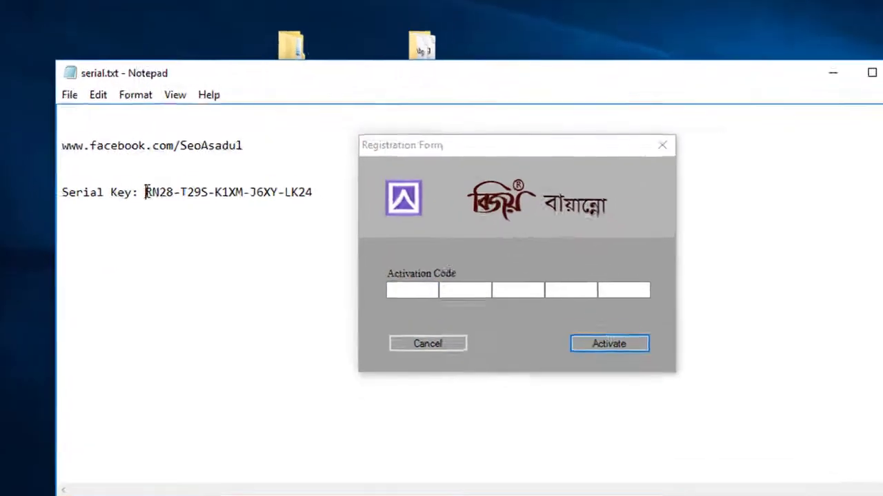
# Step: Copy the first block of the serial key from serial.txt and paste it into the first Activation Code field
pyautogui.moveTo(166, 180); pyautogui.dragTo(298, 179)
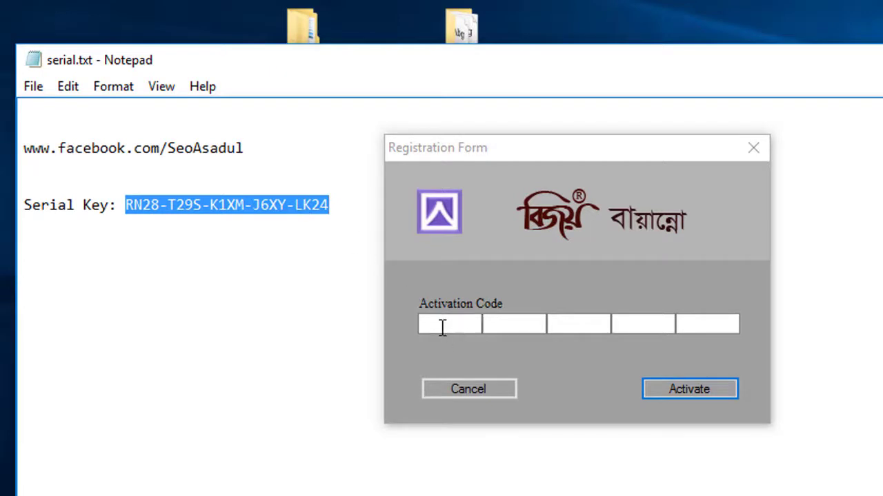
pyautogui.click(193, 219)
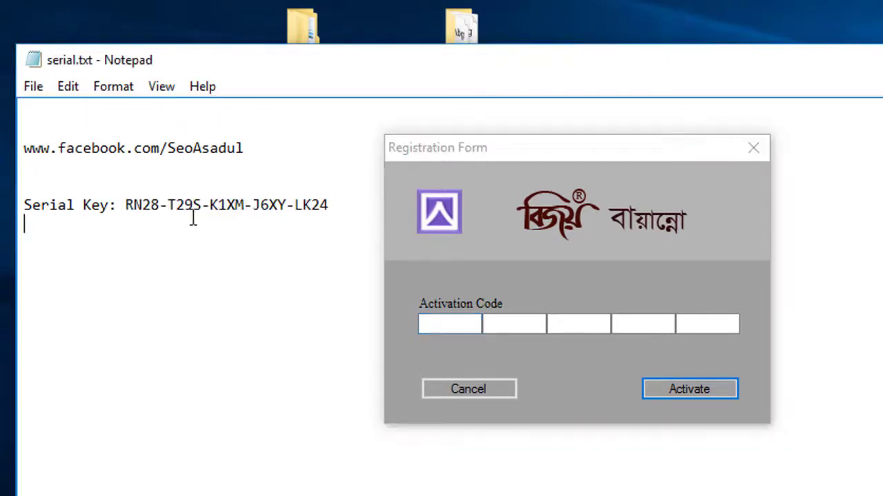
pyautogui.rightClick(138, 205)
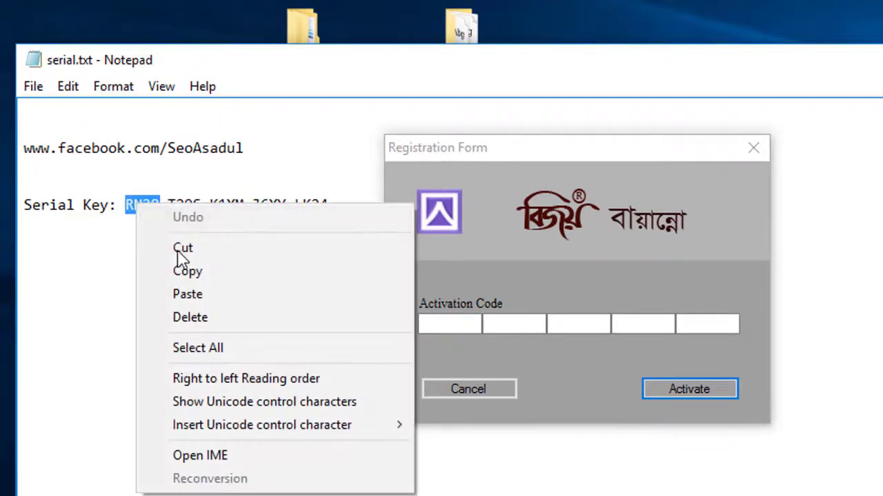
pyautogui.click(193, 271)
pyautogui.click(447, 327)
pyautogui.rightClick(447, 326)
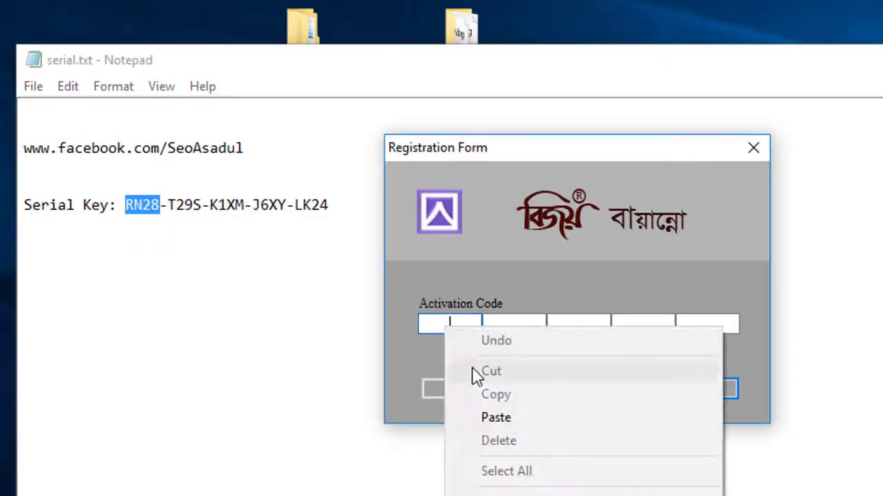
pyautogui.click(491, 418)
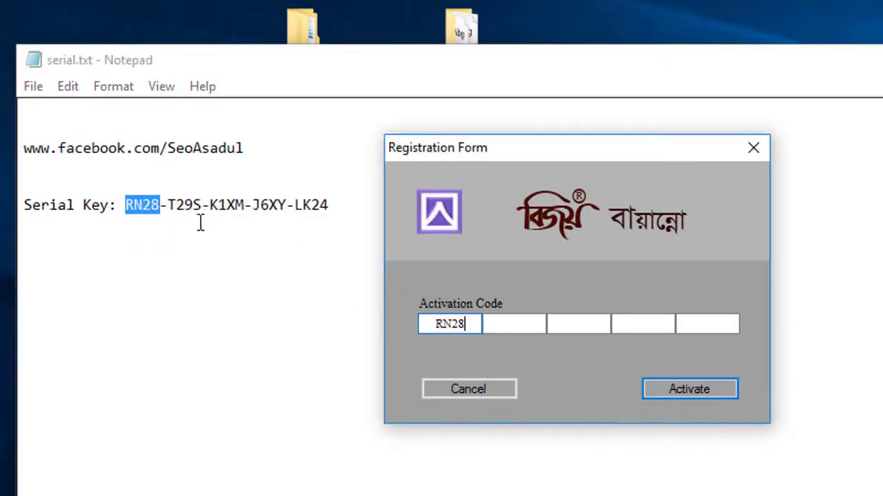
# Step: Copy the second block of the serial key and paste it into the second Activation Code field
pyautogui.doubleClick(186, 205)
pyautogui.rightClick(186, 205)
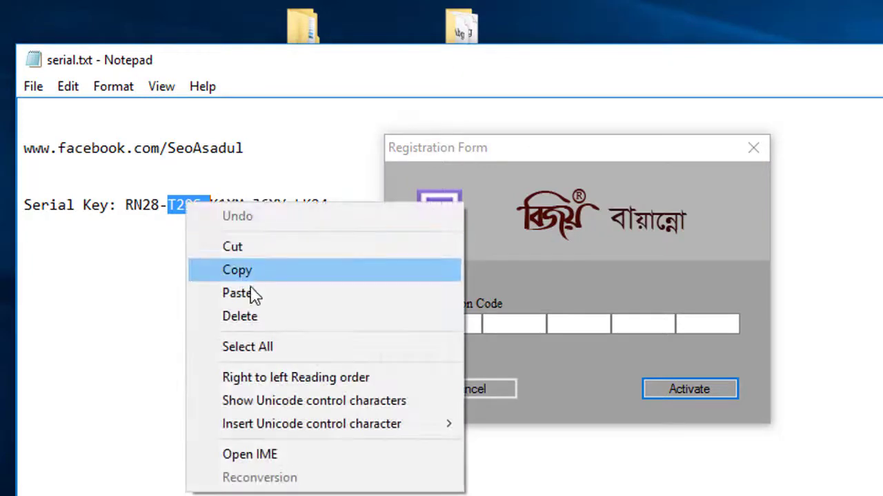
pyautogui.click(261, 277)
pyautogui.click(514, 321)
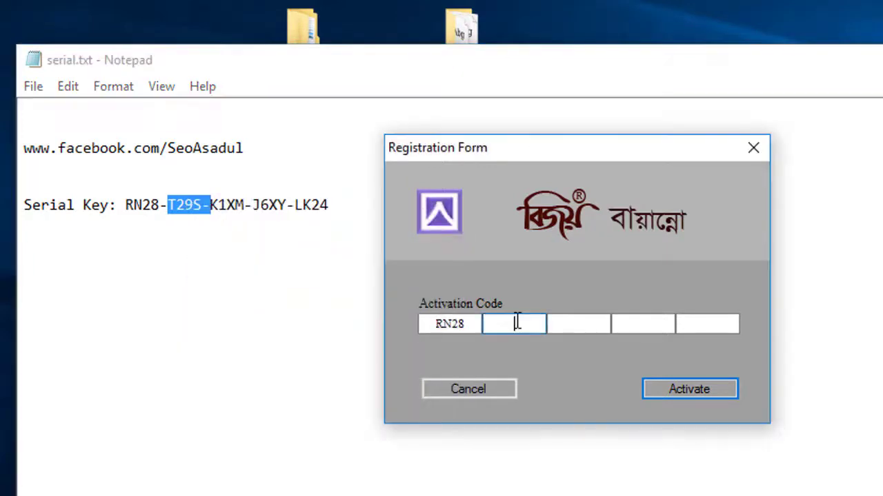
pyautogui.rightClick(515, 323)
pyautogui.click(567, 412)
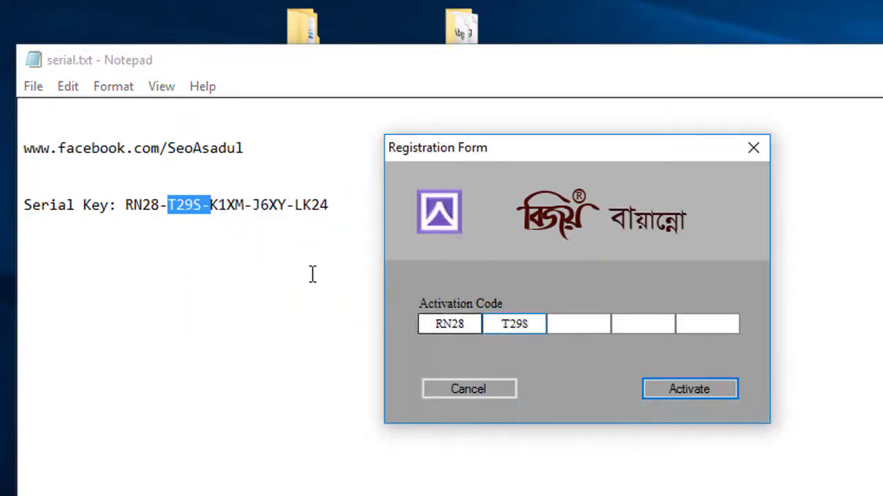
# Step: Copy the third block of the serial key and paste it into the third Activation Code field
pyautogui.doubleClick(231, 200)
pyautogui.rightClick(229, 204)
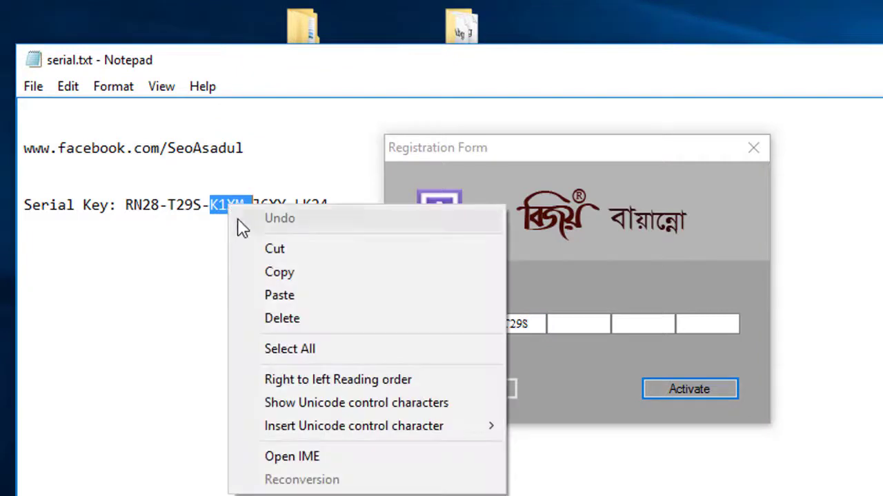
pyautogui.click(280, 274)
pyautogui.click(571, 330)
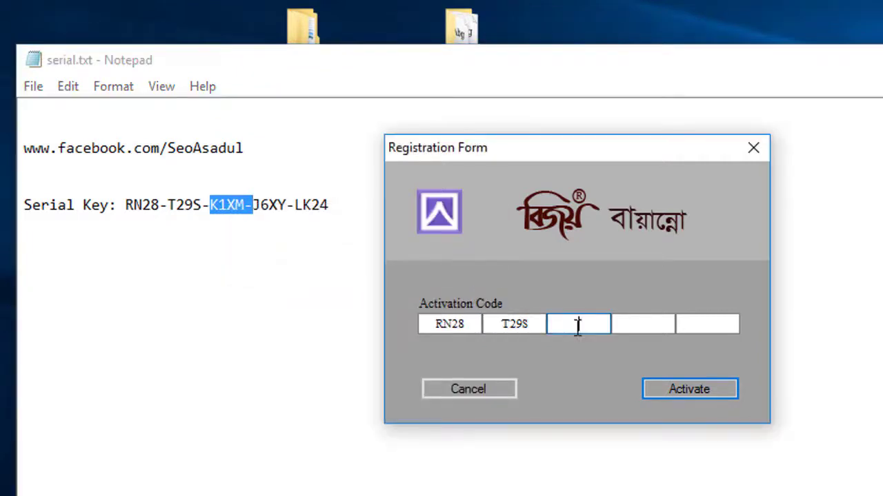
pyautogui.rightClick(574, 331)
pyautogui.click(628, 419)
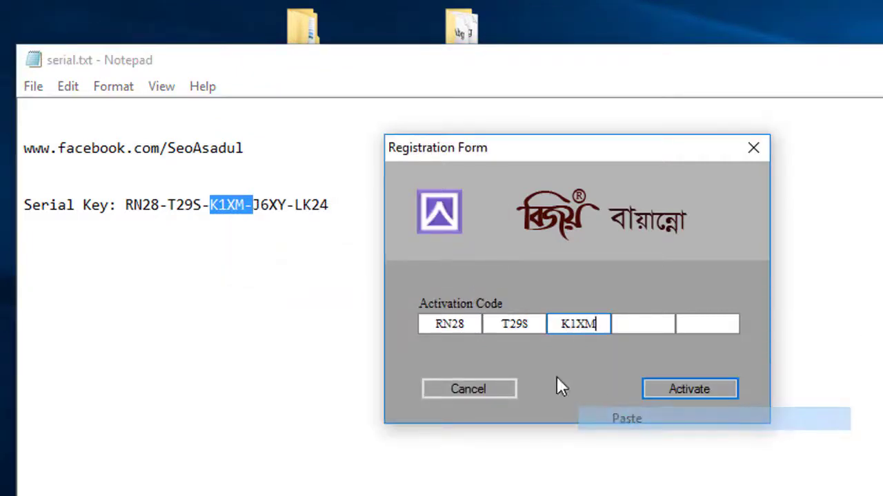
# Step: Copy the fourth block of the serial key and paste it into the fourth Activation Code field
pyautogui.doubleClick(262, 205)
pyautogui.rightClick(262, 201)
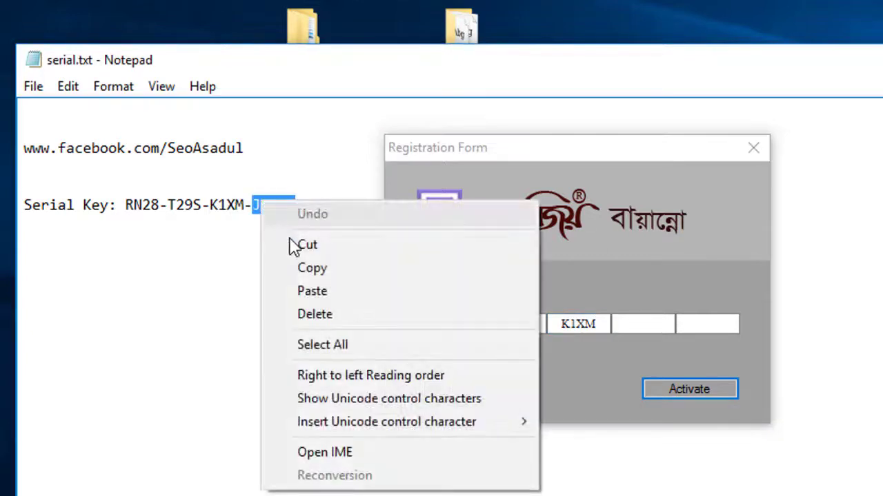
pyautogui.click(336, 272)
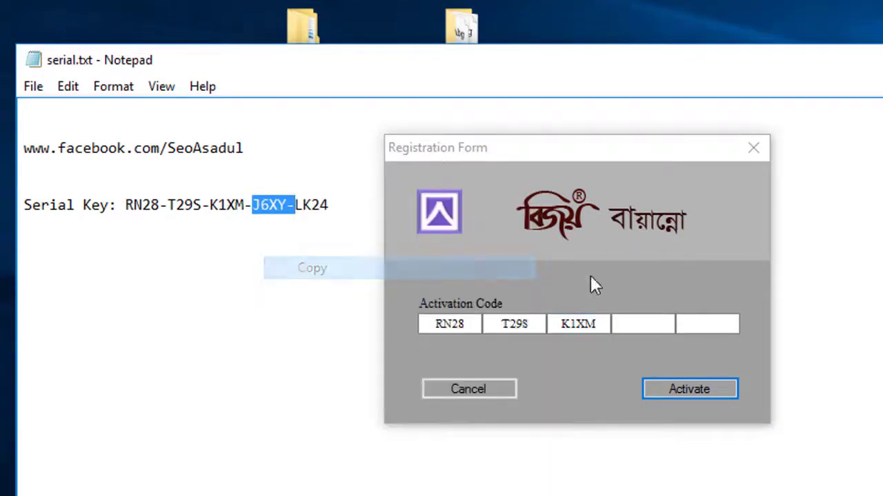
pyautogui.click(655, 324)
pyautogui.rightClick(653, 325)
pyautogui.click(711, 420)
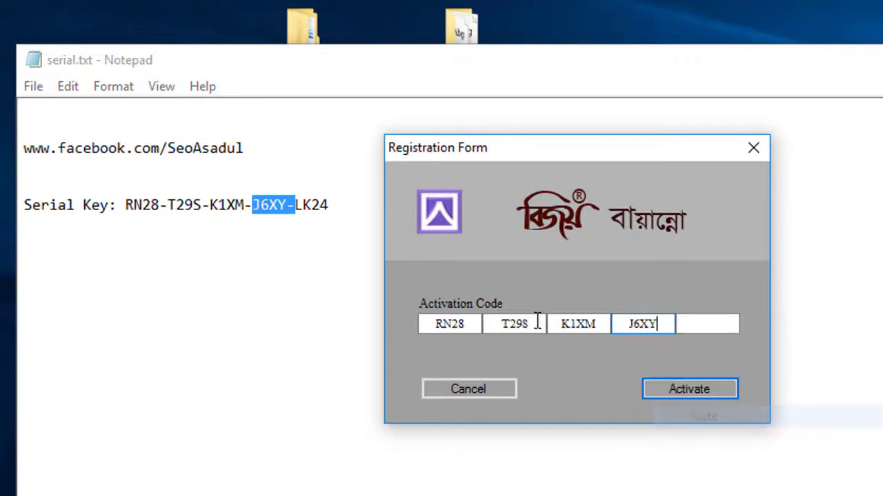
# Step: Copy the last block of the serial key into the fifth Activation Code field and activate BijoyBayanno
pyautogui.click(319, 205)
pyautogui.rightClick(313, 199)
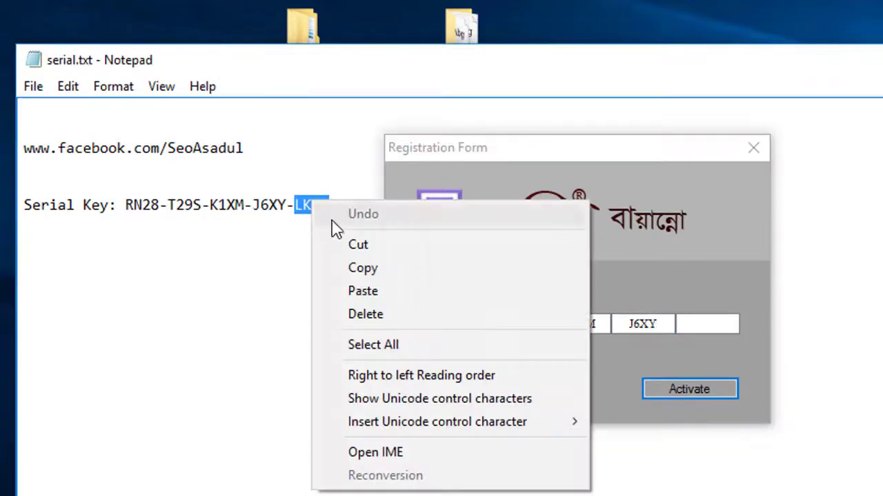
pyautogui.click(397, 267)
pyautogui.click(699, 326)
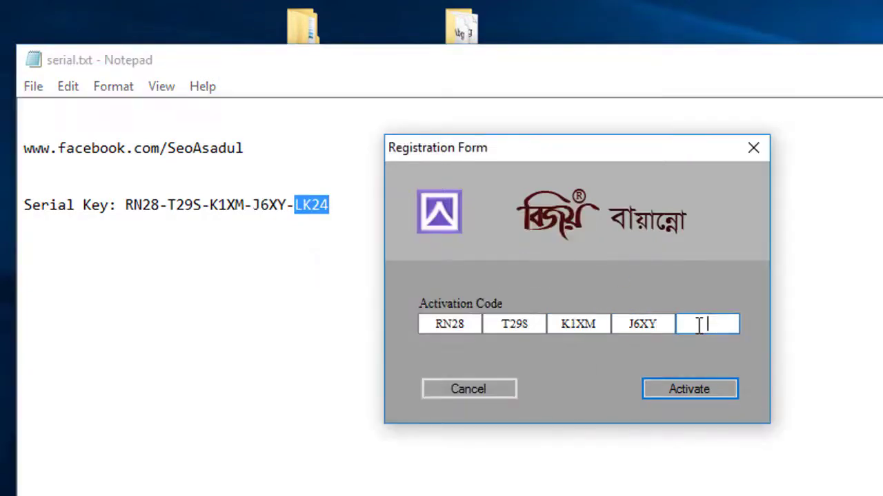
pyautogui.rightClick(704, 325)
pyautogui.click(745, 414)
pyautogui.click(717, 388)
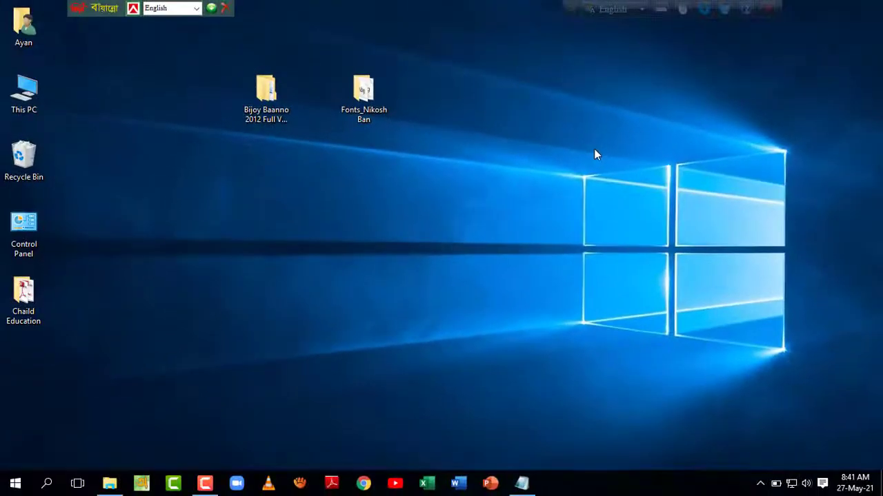
# Step: Shift the BijoyBayanno language bar slightly to the right along the desktop's upper edge
pyautogui.moveTo(76, 7); pyautogui.dragTo(101, 5)
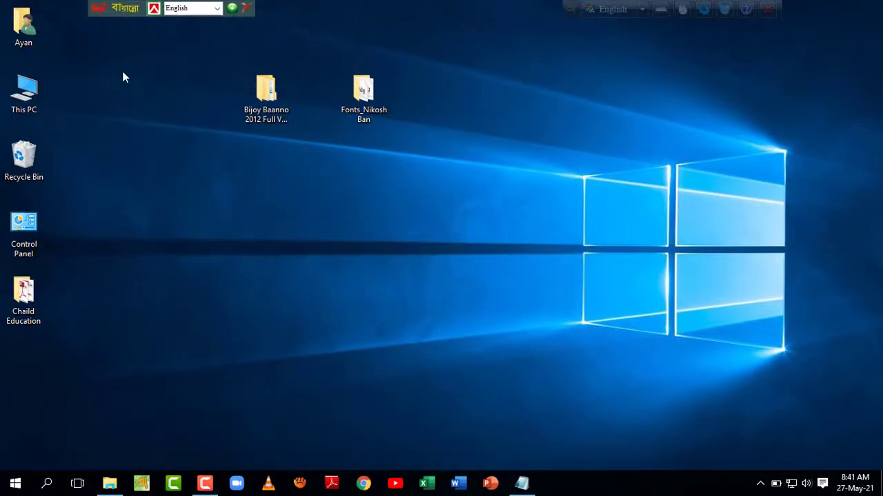
pyautogui.click(207, 20)
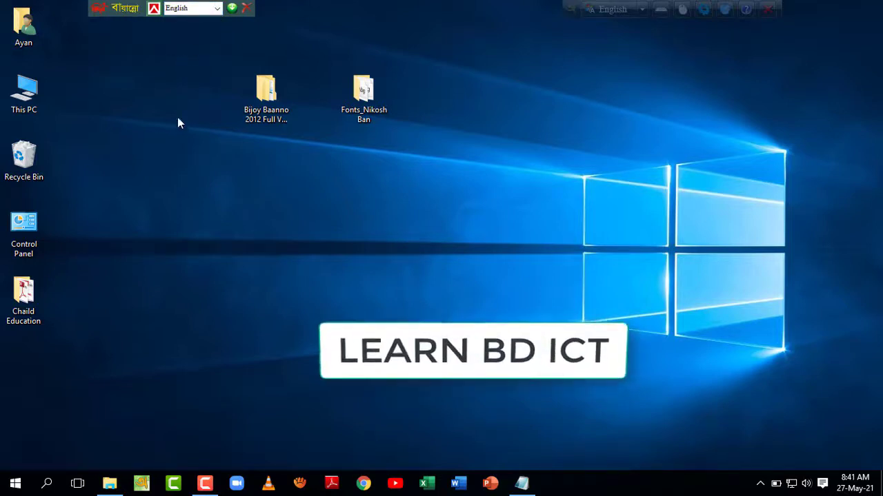
# Step: Move the Bijoy Baanno 2012 and Fonts_Nikosh Ban folders one grid place or more to the left on the desktop
pyautogui.moveTo(268, 103); pyautogui.dragTo(184, 98)
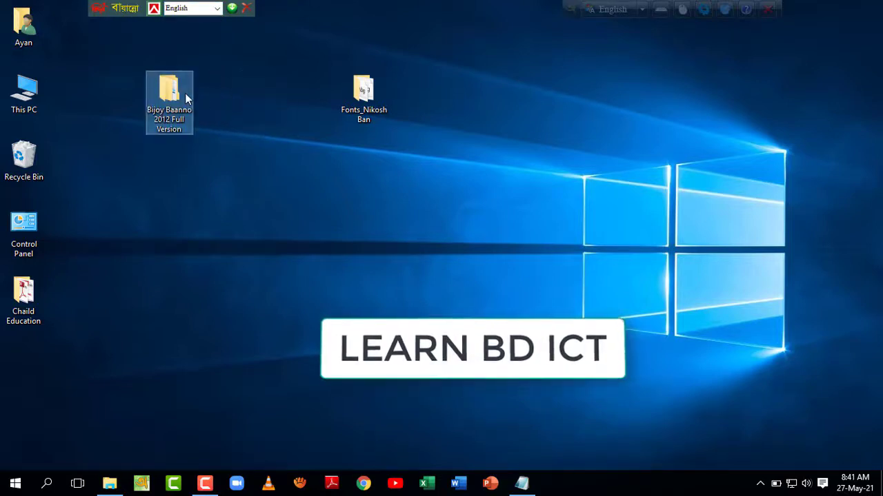
pyautogui.moveTo(339, 93); pyautogui.dragTo(337, 92)
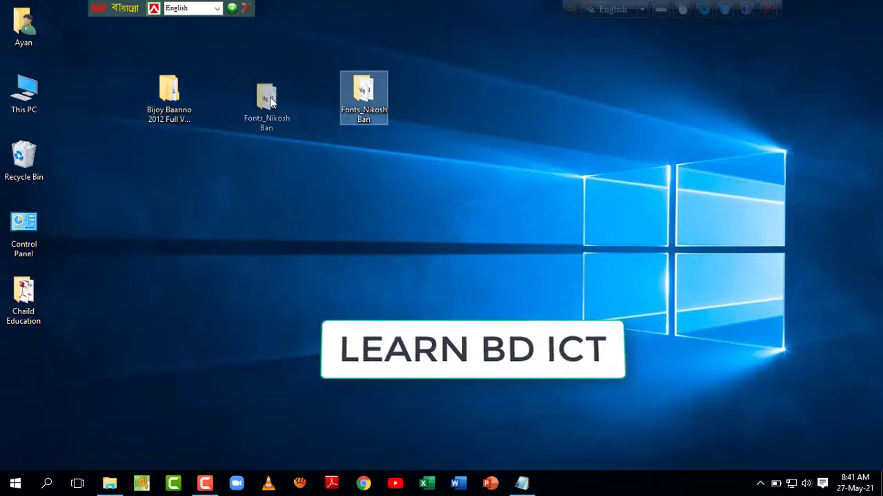
pyautogui.moveTo(271, 101); pyautogui.dragTo(271, 101)
pyautogui.click(364, 98)
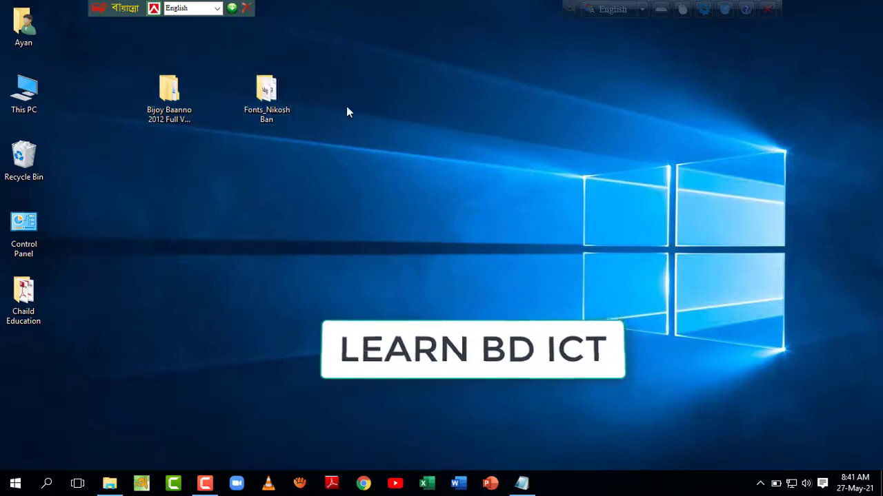
# Step: Open the Fonts_Nikosh Ban folder, look over its font files, and minimise the folder window
pyautogui.doubleClick(266, 91)
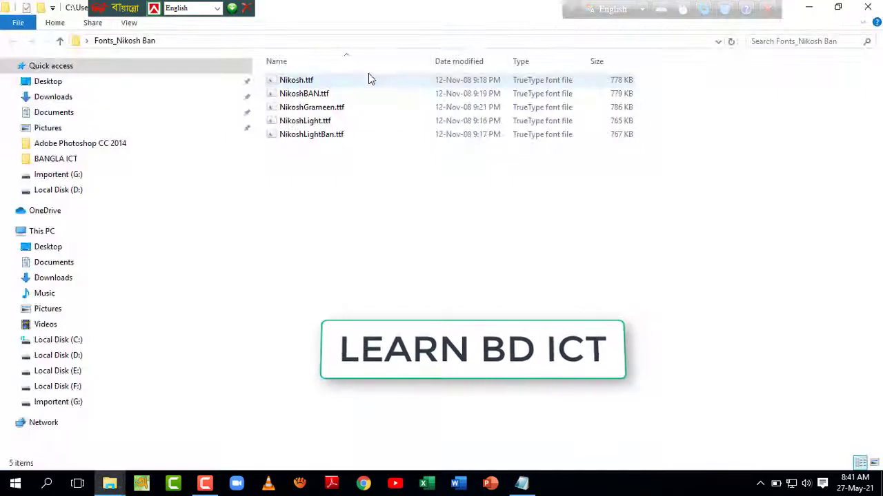
pyautogui.moveTo(393, 181); pyautogui.dragTo(317, 62)
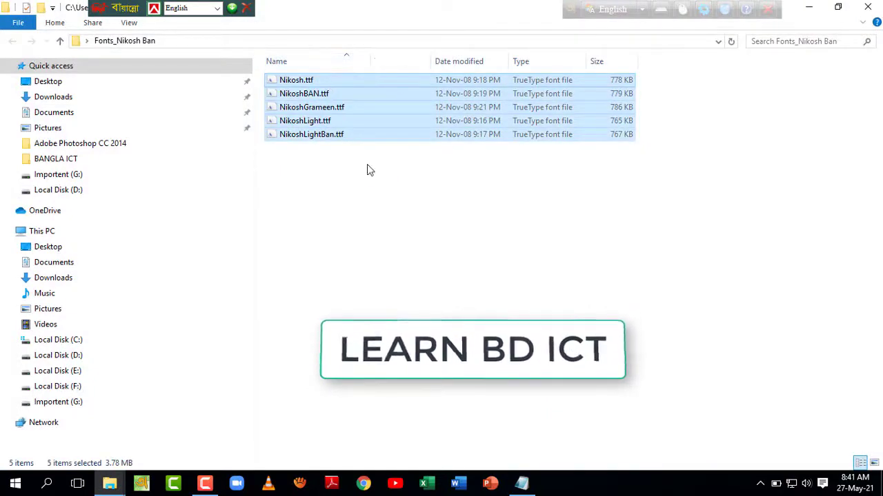
pyautogui.click(408, 170)
pyautogui.moveTo(428, 171); pyautogui.dragTo(315, 58)
pyautogui.click(380, 199)
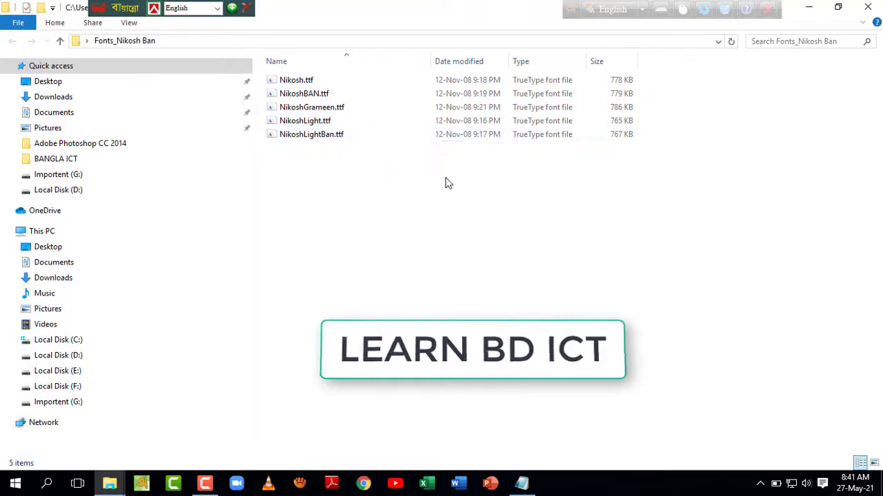
pyautogui.click(813, 7)
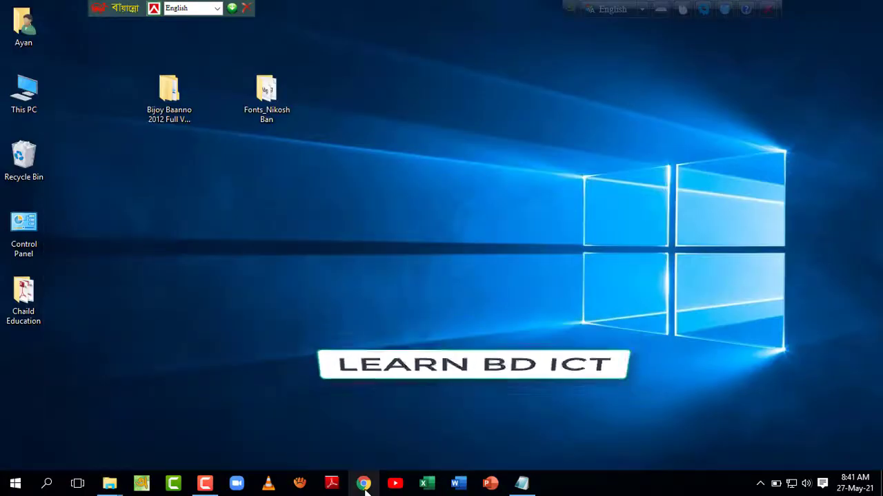
# Step: Switch to Chrome and load google.com
pyautogui.click(363, 484)
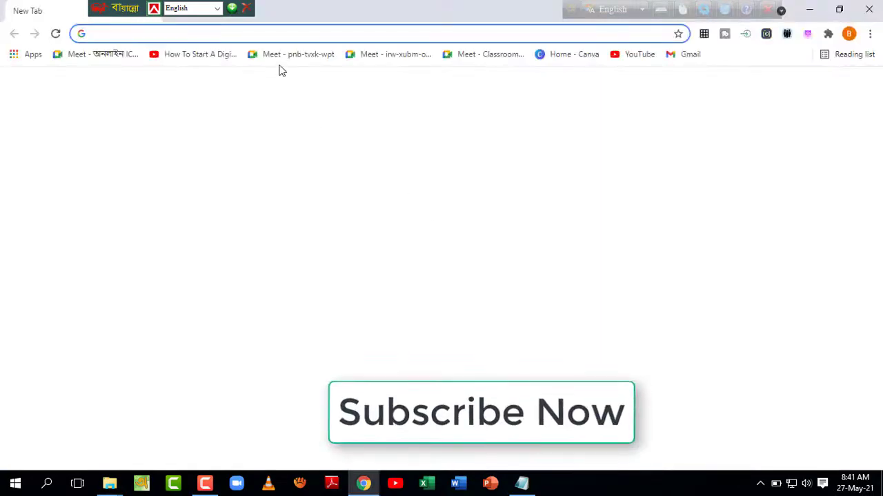
pyautogui.write('google.com')
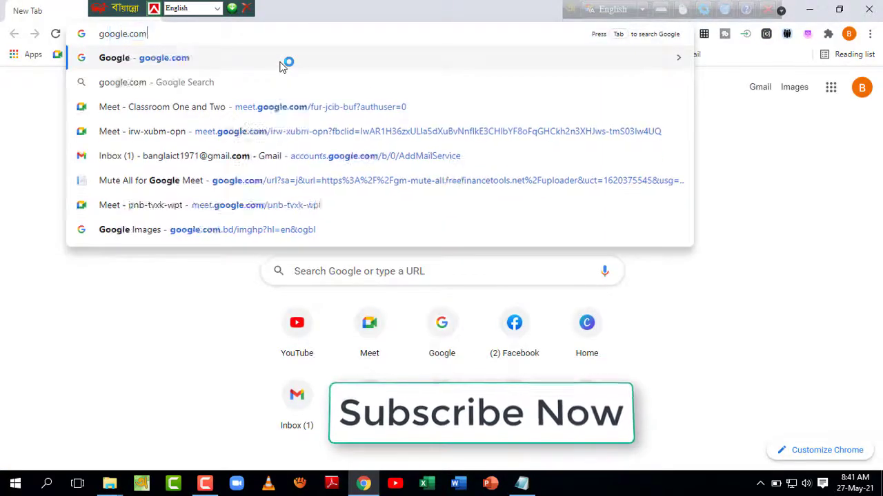
pyautogui.press('Return')
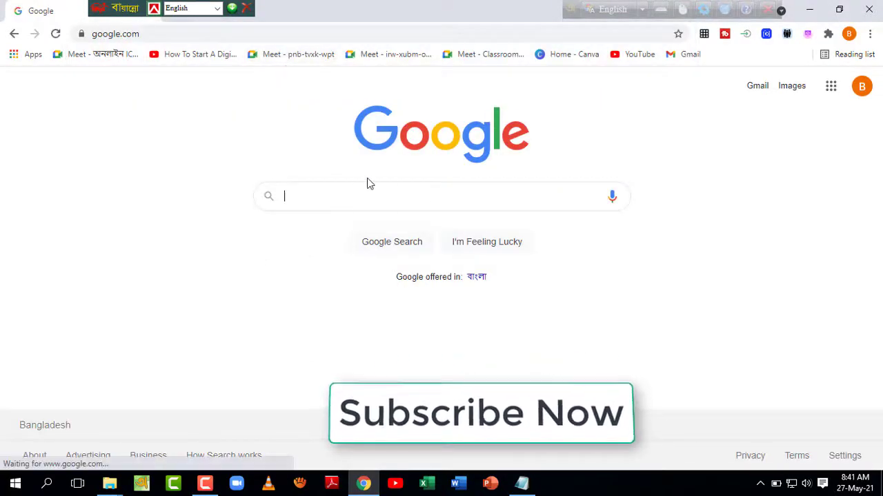
# Step: Search Google for "nikoshban font download"
pyautogui.write('Nil')
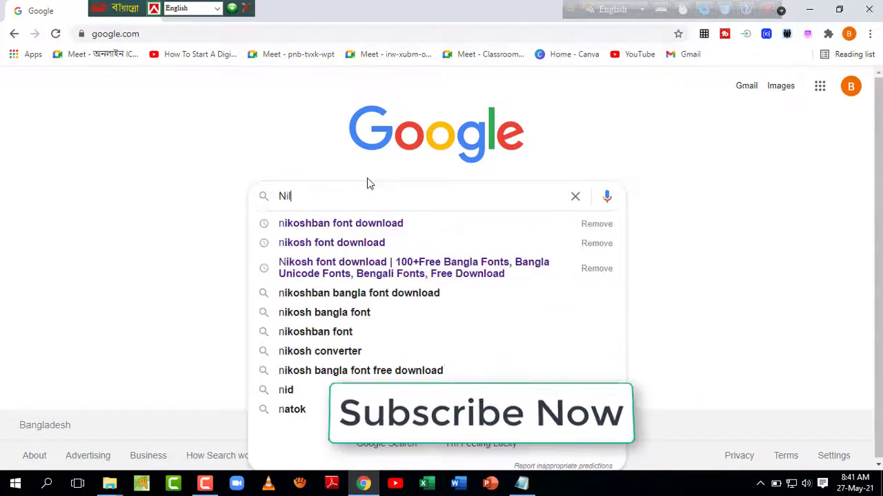
pyautogui.press('BackSpace')
pyautogui.write('ko')
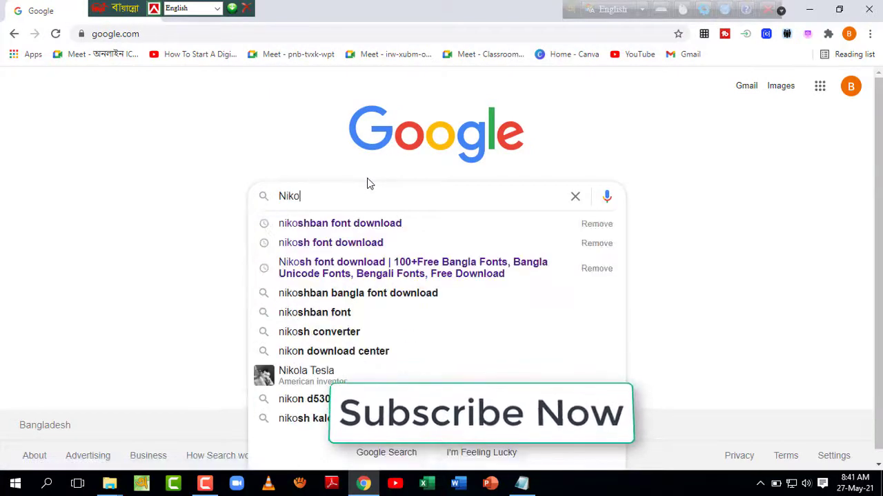
pyautogui.write('shban')
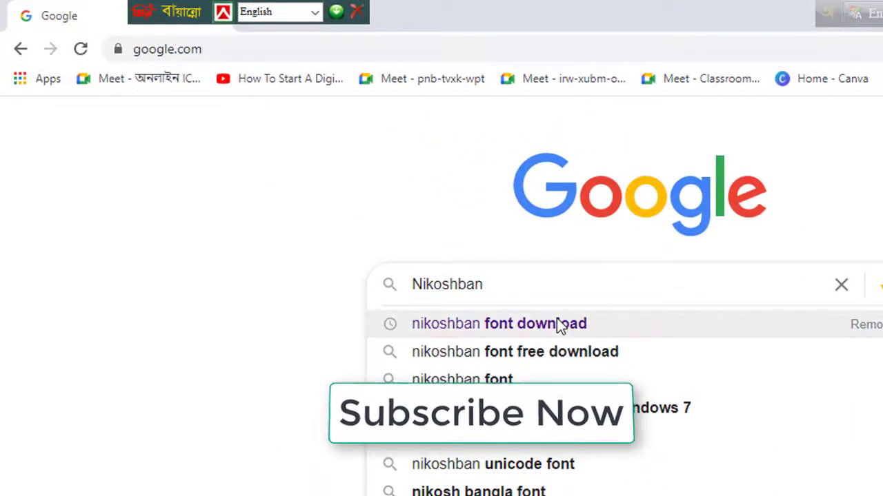
pyautogui.click(560, 324)
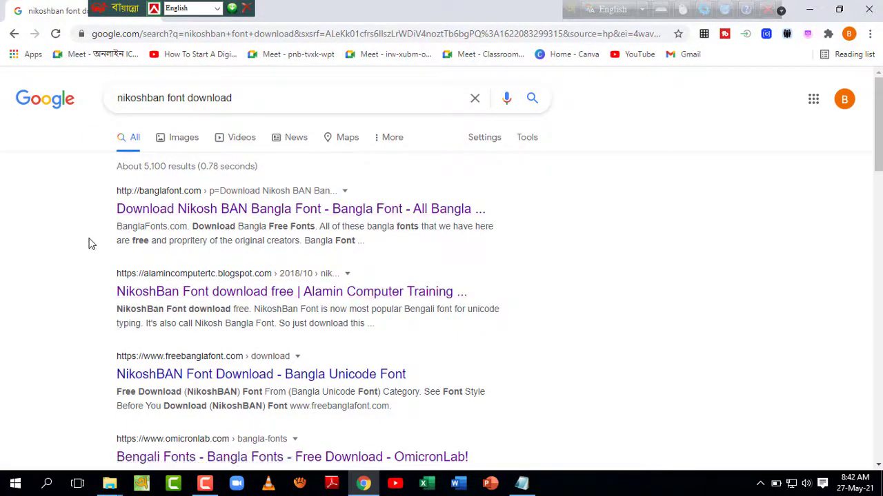
# Step: Open the OmicronLab Bengali Fonts search result and reveal the page's full web address
pyautogui.scroll(-1, 89, 244)
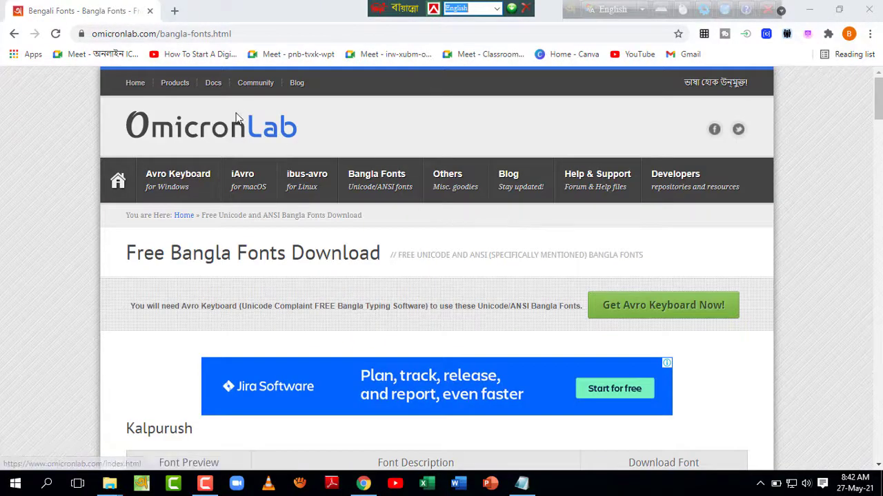
pyautogui.click(128, 36)
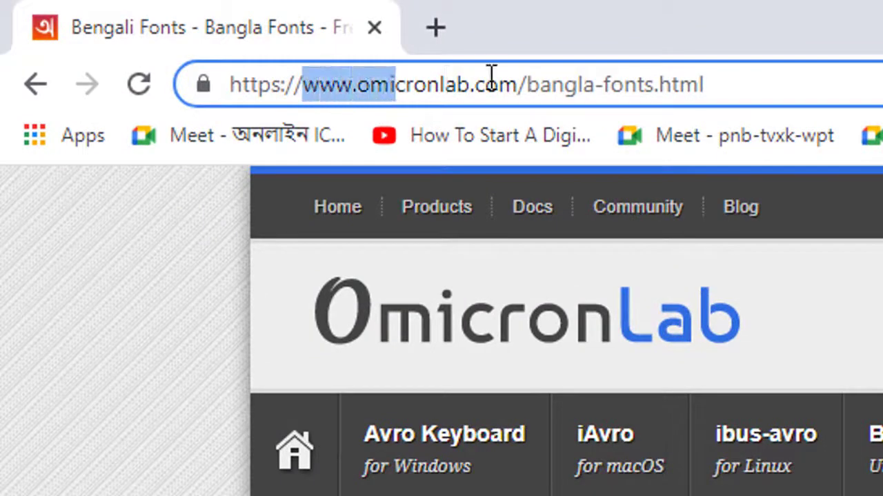
pyautogui.click(490, 75)
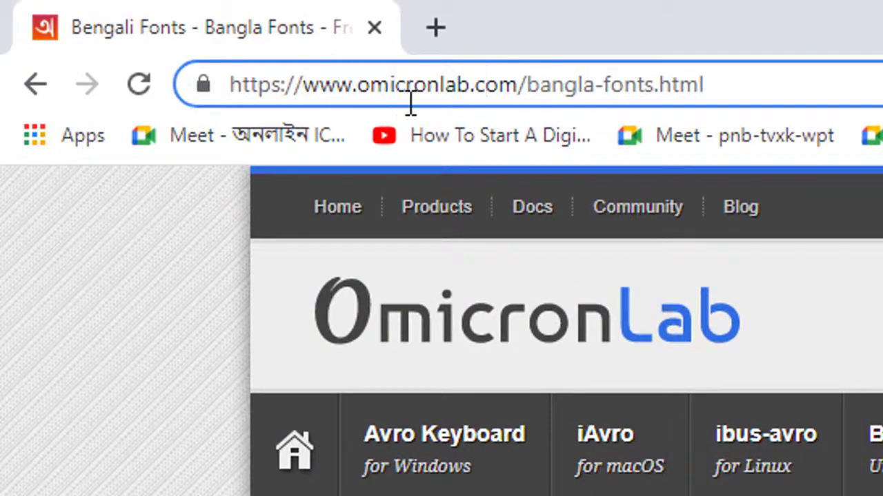
pyautogui.click(495, 87)
pyautogui.press('Print')
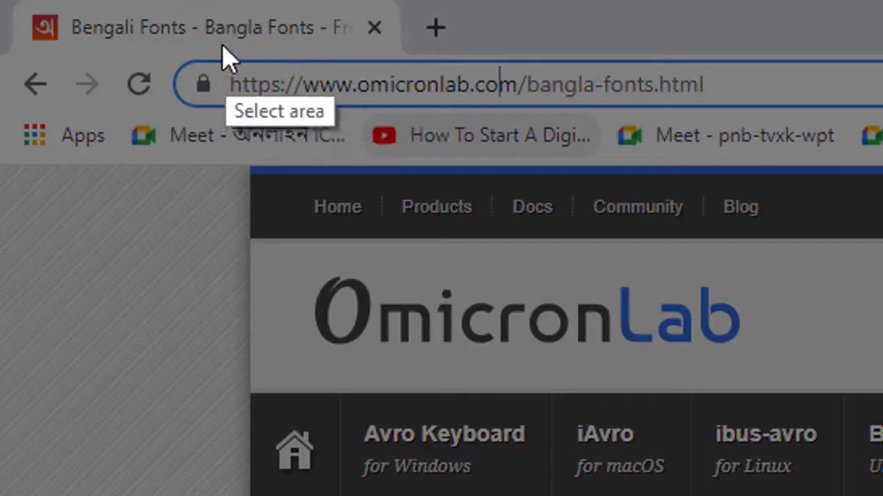
pyautogui.moveTo(195, 50); pyautogui.dragTo(566, 111)
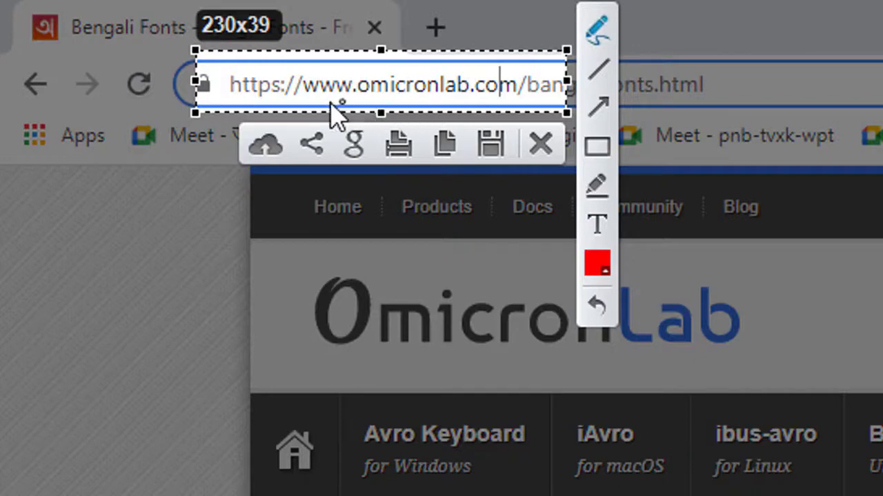
pyautogui.moveTo(304, 104); pyautogui.dragTo(374, 108)
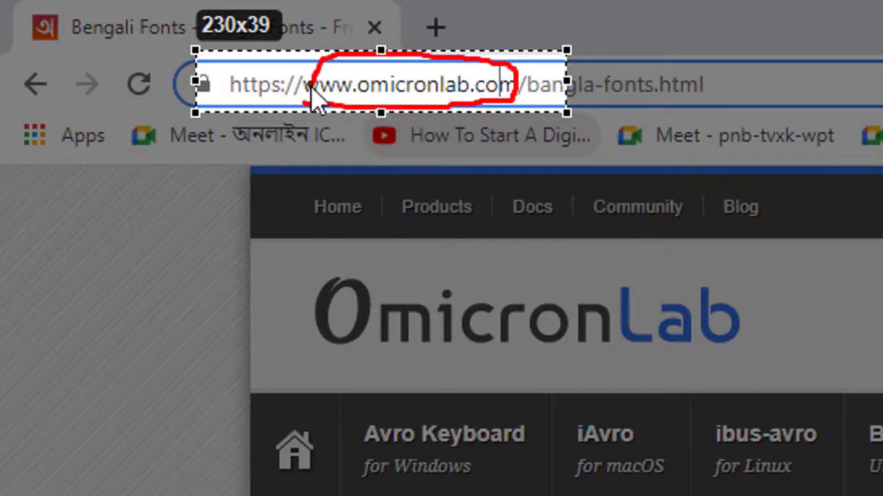
pyautogui.moveTo(311, 97); pyautogui.dragTo(312, 98)
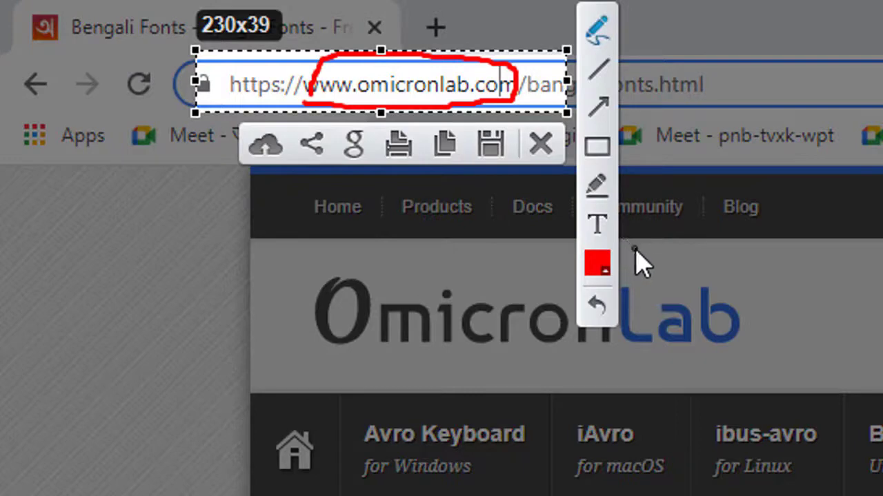
pyautogui.hotkey('ctrl', 'c')
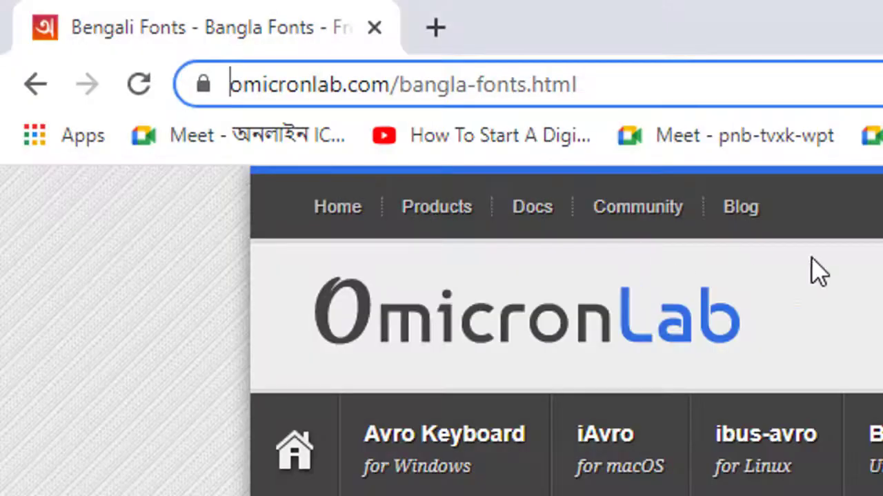
# Step: Download the Bangla and AdorshoLipi fonts from OmicronLab's Free Bangla Fonts Download page
pyautogui.scroll(-3, 564, 331)
pyautogui.scroll(3, 564, 331)
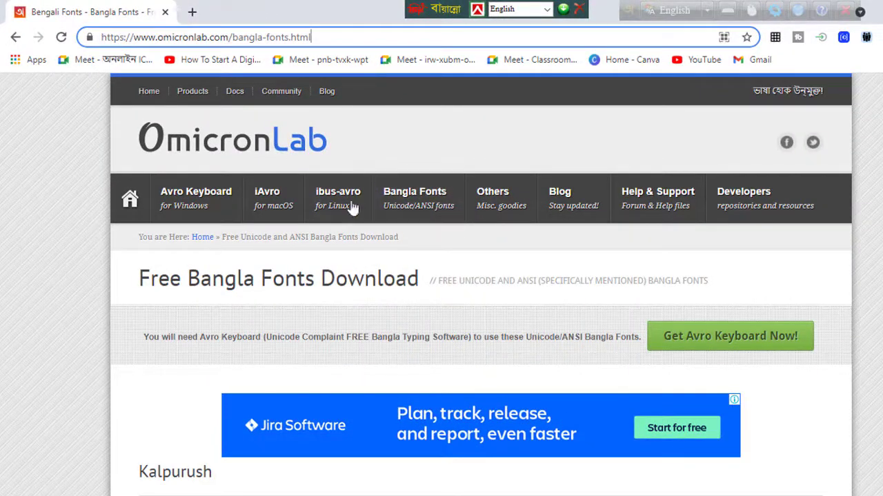
pyautogui.scroll(-4, 455, 345)
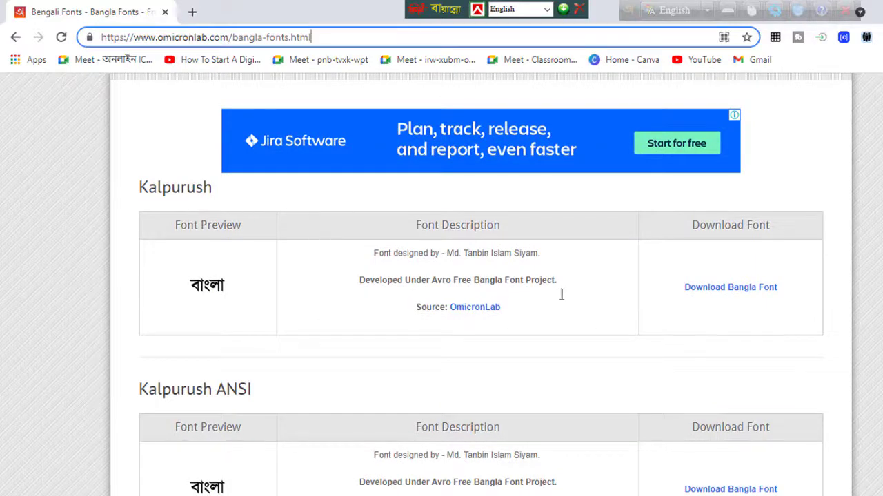
pyautogui.scroll(-5, 478, 290)
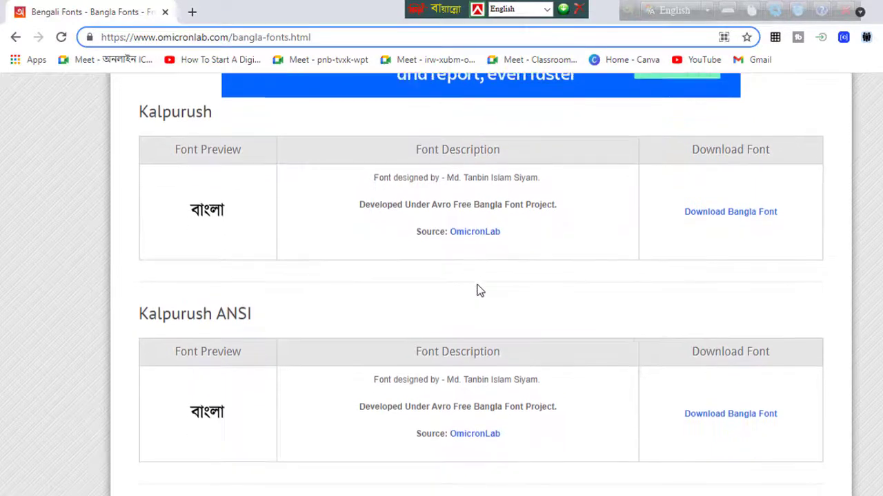
pyautogui.scroll(-5, 456, 292)
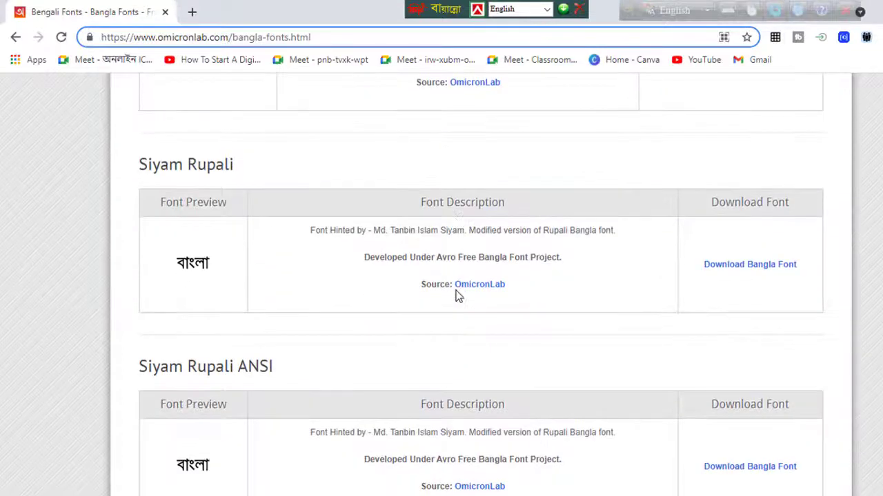
pyautogui.scroll(-7, 456, 291)
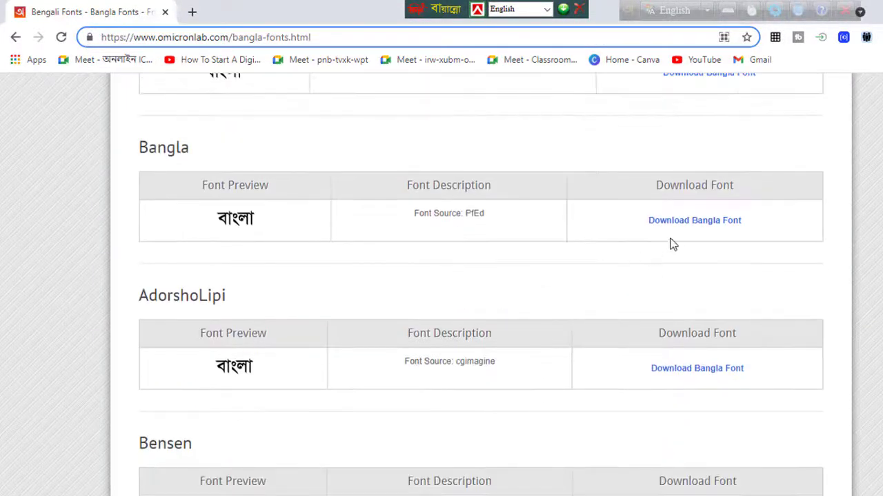
pyautogui.click(679, 228)
pyautogui.scroll(-2, 526, 283)
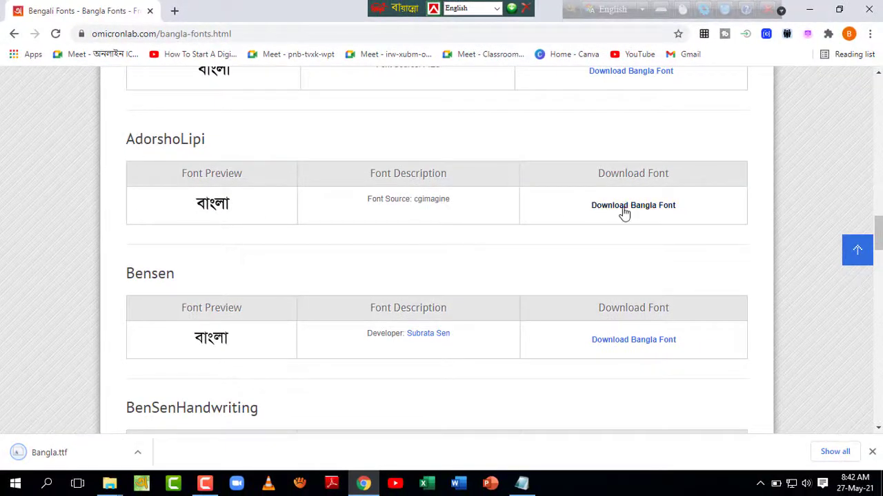
pyautogui.click(624, 207)
# Step: Frame the Nikosh heading with a screen capture and download the Nikosh font
pyautogui.scroll(-2, 455, 261)
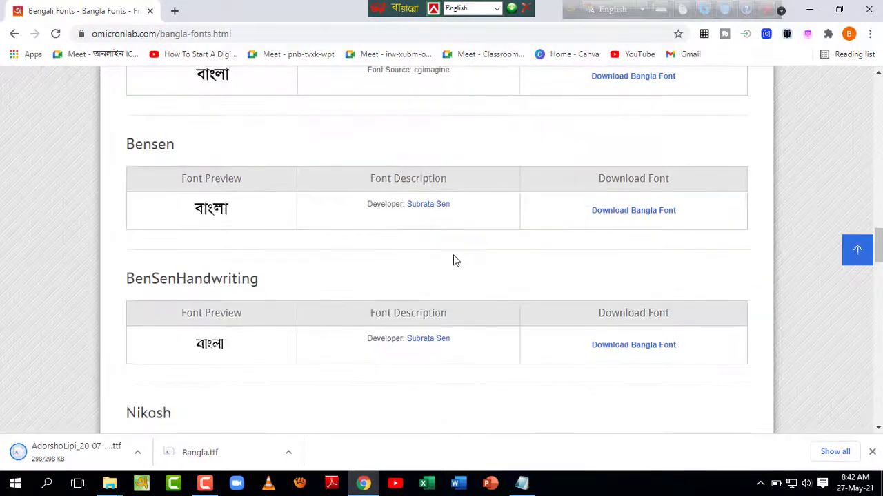
pyautogui.scroll(-4, 455, 261)
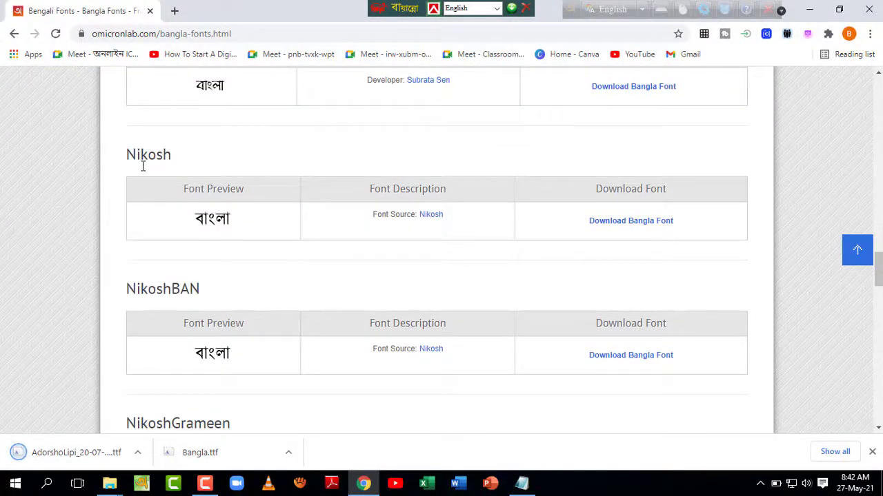
pyautogui.press('Print')
pyautogui.moveTo(94, 130); pyautogui.dragTo(205, 181)
pyautogui.hotkey('ctrl', 'c')
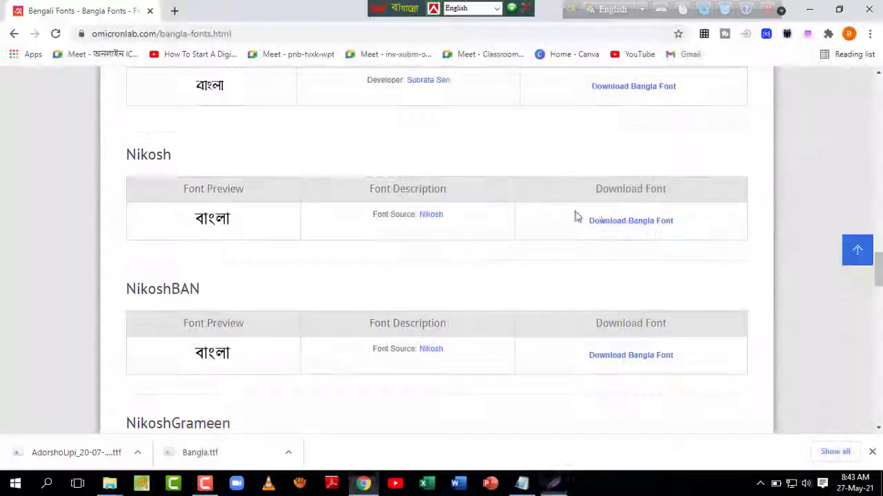
pyautogui.click(607, 222)
# Step: Frame the NikoshBAN heading with a screen capture, dismiss the capture, and download the NikoshBAN font
pyautogui.scroll(-2, 493, 231)
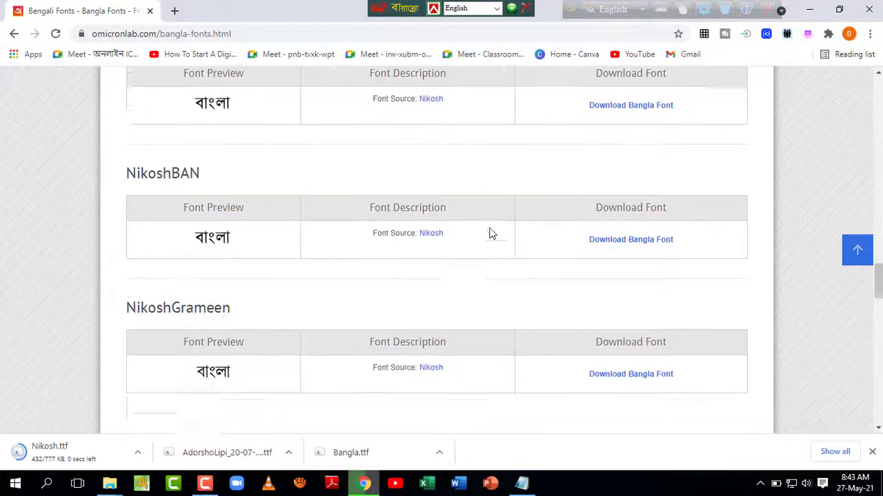
pyautogui.press('Print')
pyautogui.moveTo(109, 141); pyautogui.dragTo(303, 178)
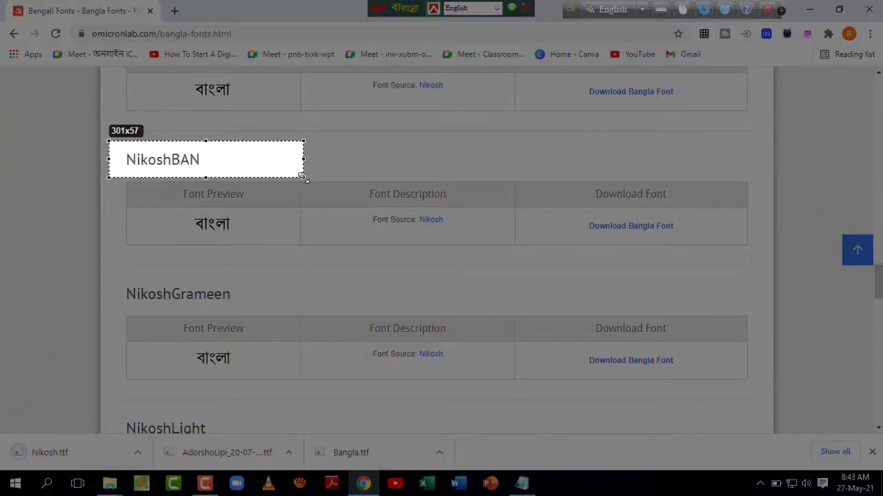
pyautogui.press('Escape')
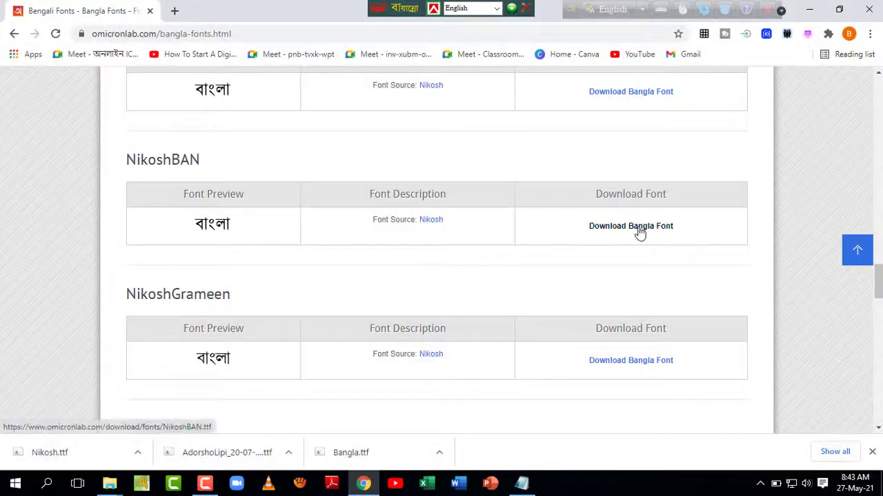
pyautogui.click(633, 229)
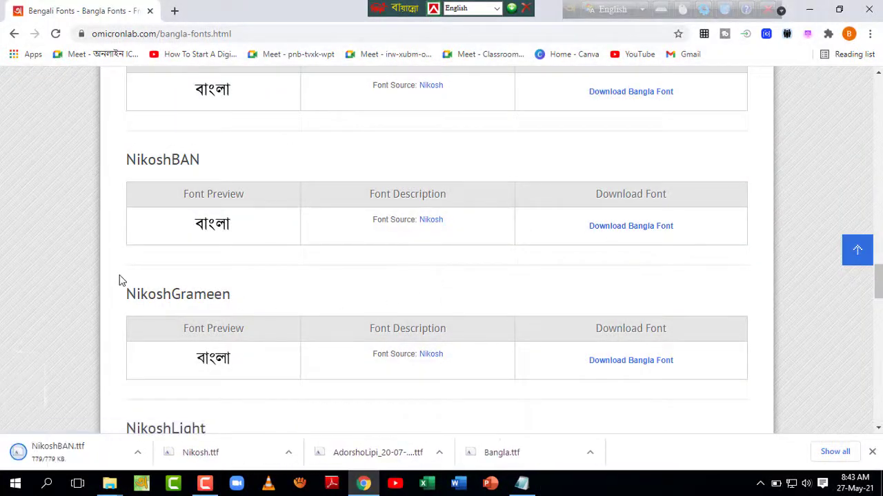
# Step: Frame the NikoshGrameen heading with a screen capture, dismiss the capture, and download the NikoshGrameen font
pyautogui.press('Print')
pyautogui.moveTo(98, 270); pyautogui.dragTo(278, 313)
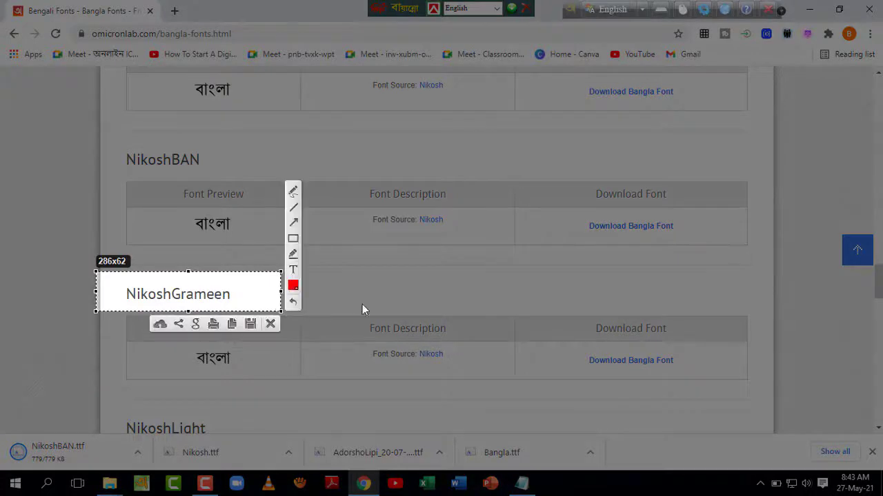
pyautogui.press('Escape')
pyautogui.click(622, 366)
# Step: Download the Akaash, NikoshLightBan and NikoshLight fonts from the Bangla fonts page
pyautogui.scroll(-3, 420, 331)
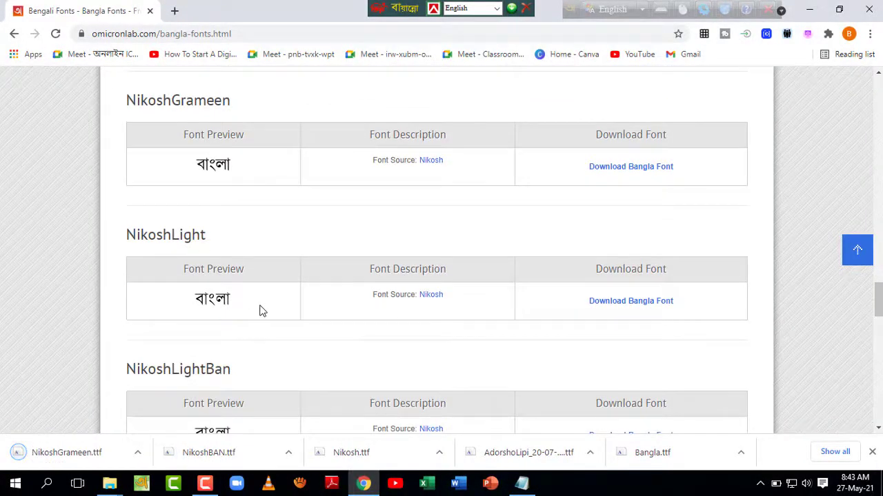
pyautogui.scroll(-1, 261, 311)
pyautogui.scroll(-2, 268, 309)
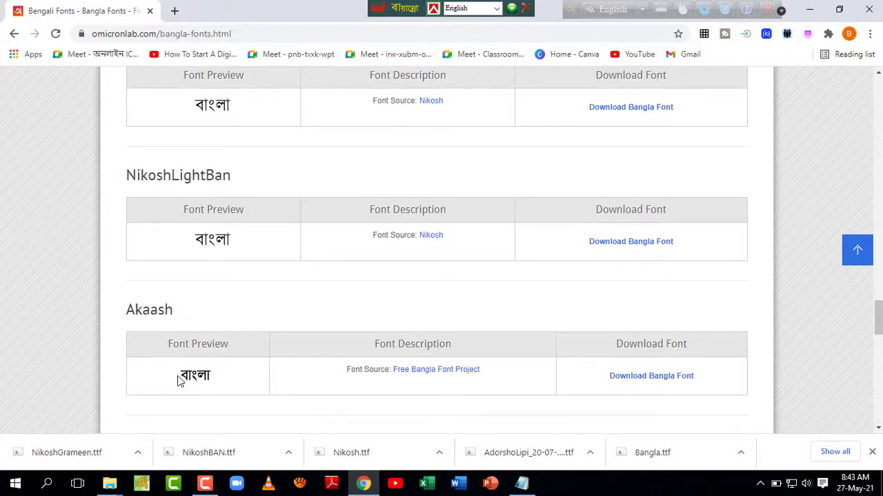
pyautogui.click(617, 379)
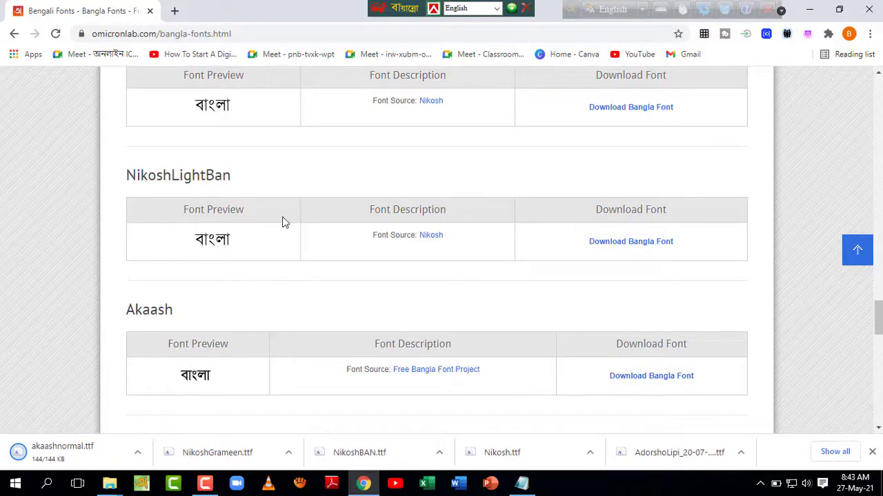
pyautogui.click(656, 245)
pyautogui.scroll(2, 424, 296)
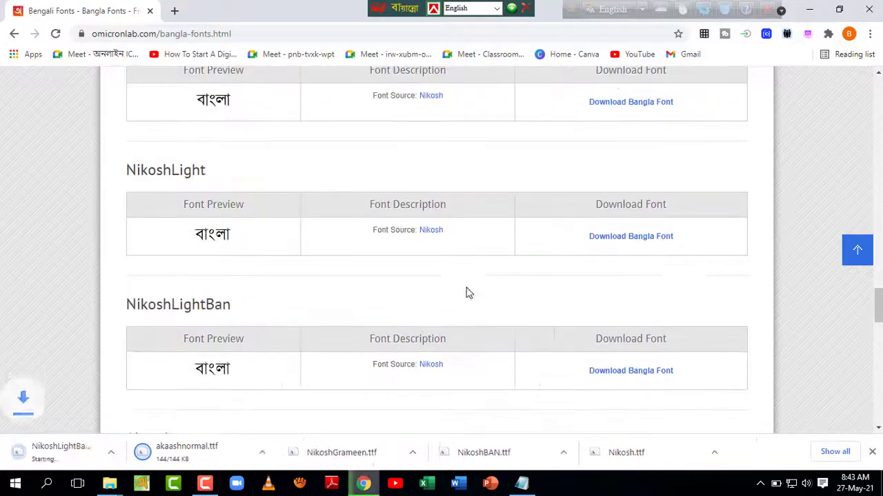
pyautogui.click(662, 238)
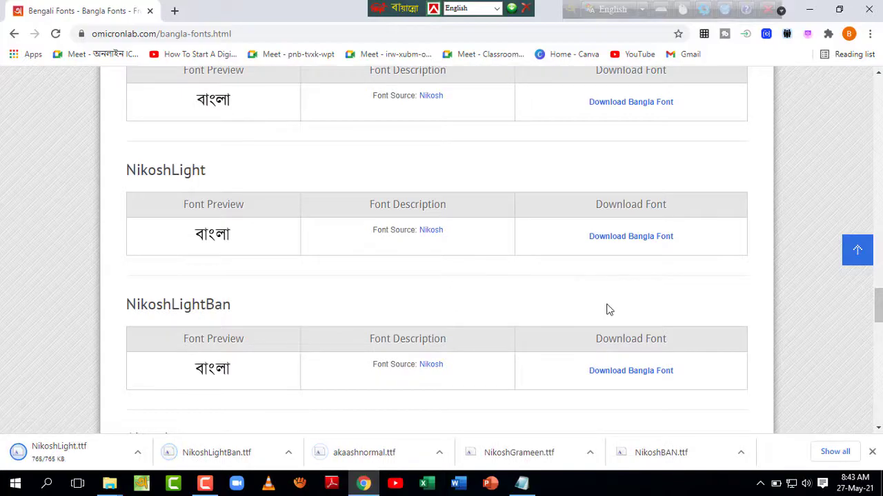
# Step: Minimize the browser and open the Downloads folder in File Explorer
pyautogui.click(808, 11)
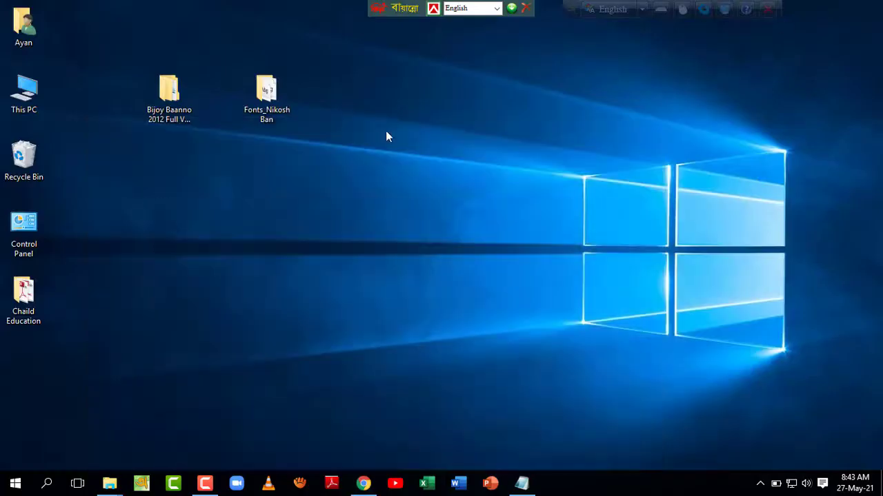
pyautogui.doubleClick(26, 99)
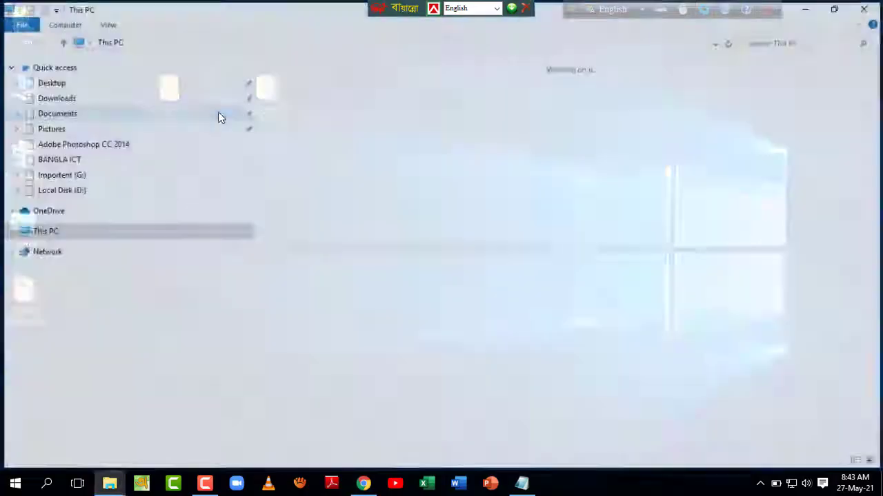
pyautogui.click(53, 99)
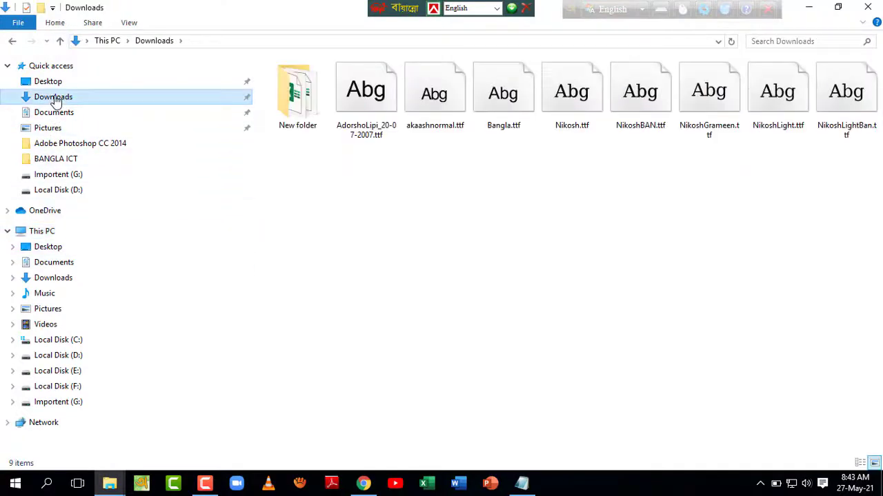
# Step: Try the Small icons view in the Downloads folder and change its layout to List
pyautogui.rightClick(446, 181)
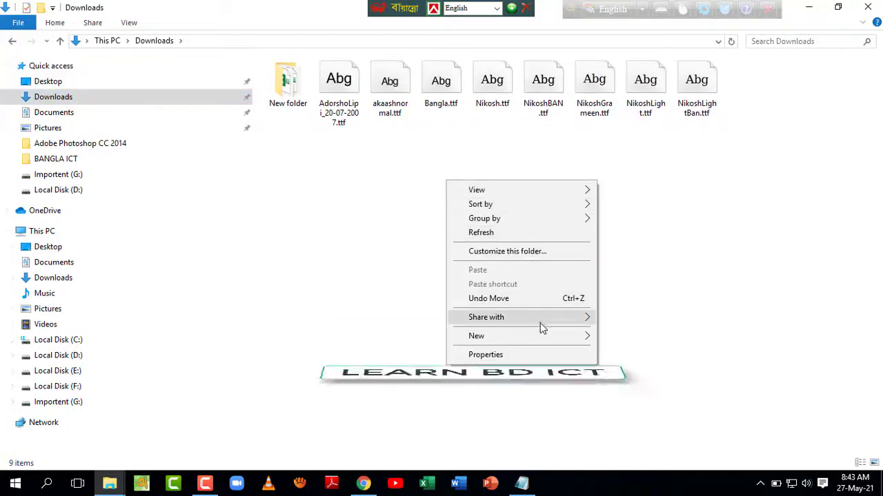
pyautogui.moveTo(552, 191)
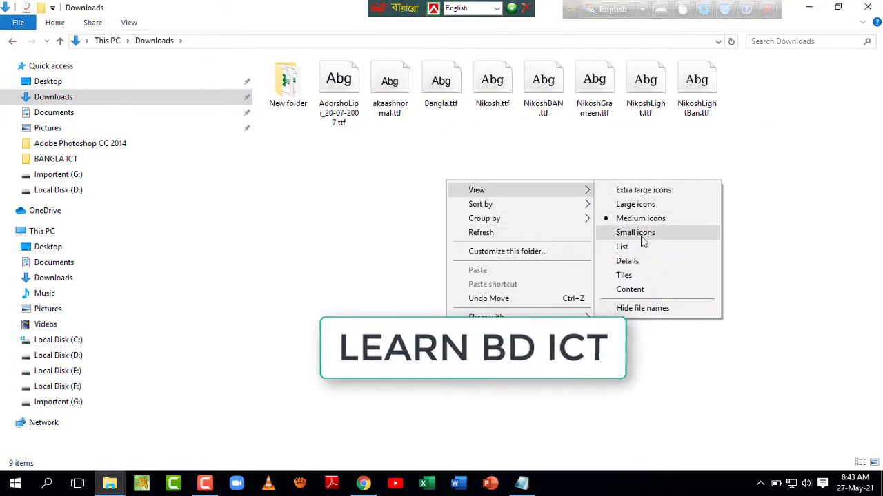
pyautogui.click(640, 236)
pyautogui.rightClick(503, 198)
pyautogui.moveTo(597, 203)
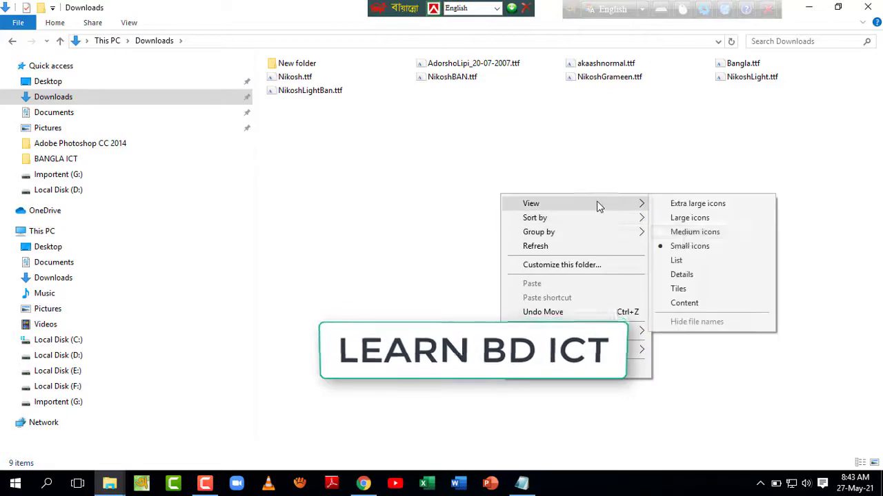
pyautogui.click(693, 262)
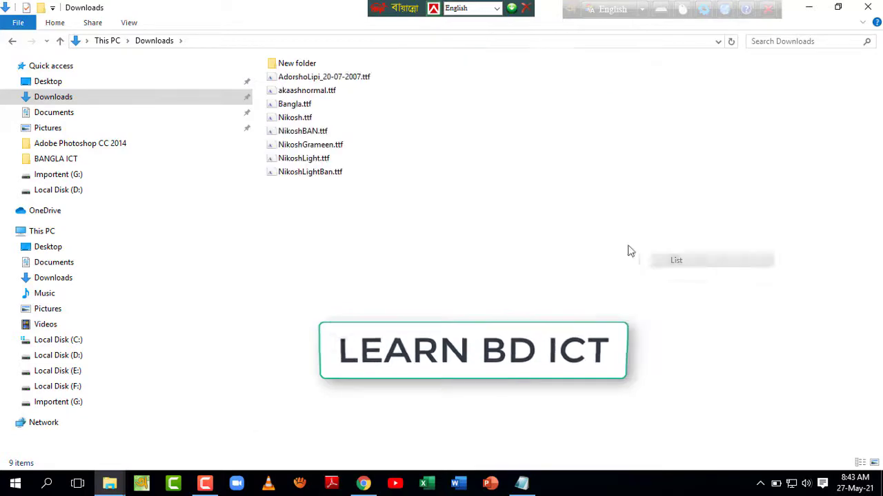
# Step: Create a new folder named Unik Fonts in Downloads
pyautogui.rightClick(513, 209)
pyautogui.moveTo(593, 361)
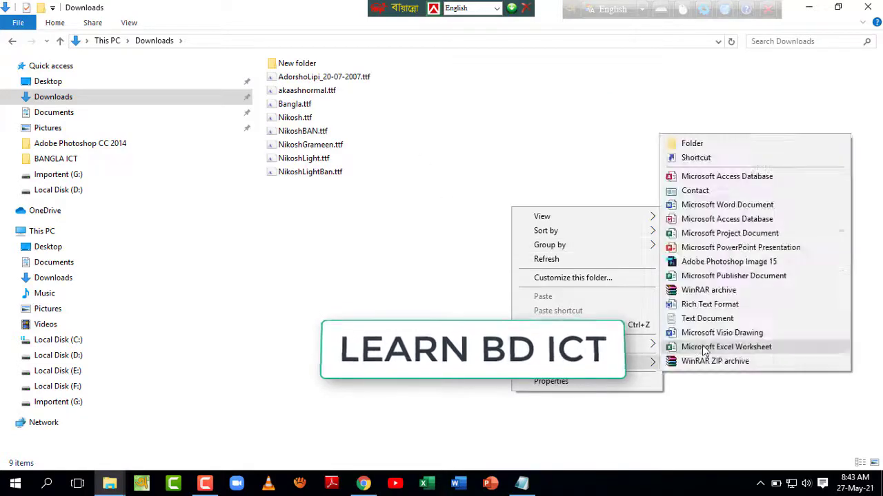
pyautogui.click(707, 146)
pyautogui.write('F')
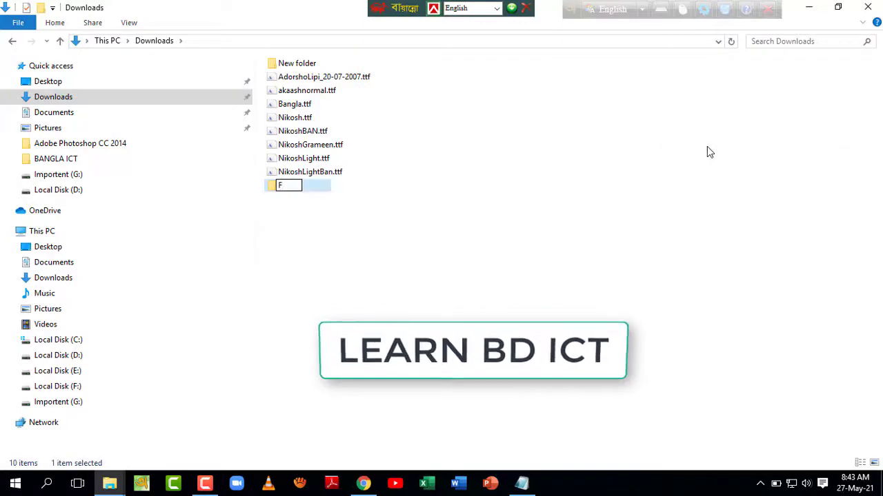
pyautogui.write('onts')
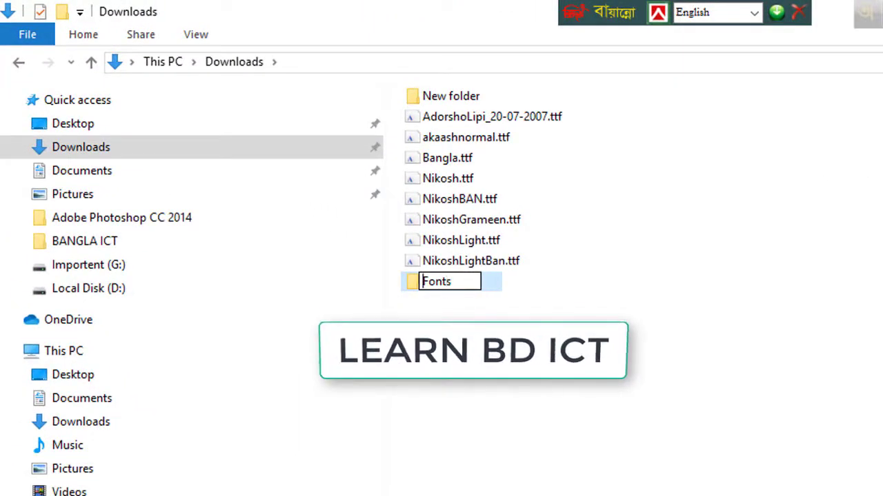
pyautogui.press('Home')
pyautogui.write('Uni')
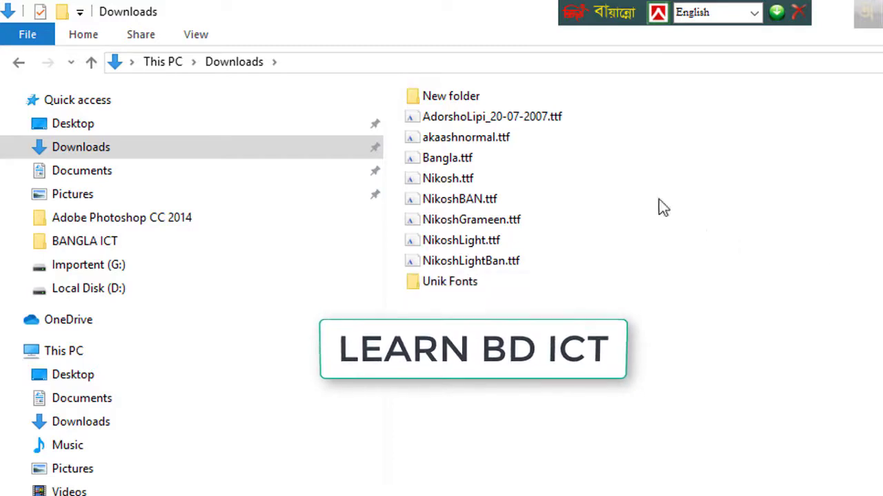
# Step: Move all the downloaded .ttf font files into the Unik Fonts folder, leaving New folder in place
pyautogui.moveTo(494, 245); pyautogui.dragTo(481, 269)
pyautogui.moveTo(620, 99); pyautogui.dragTo(446, 267)
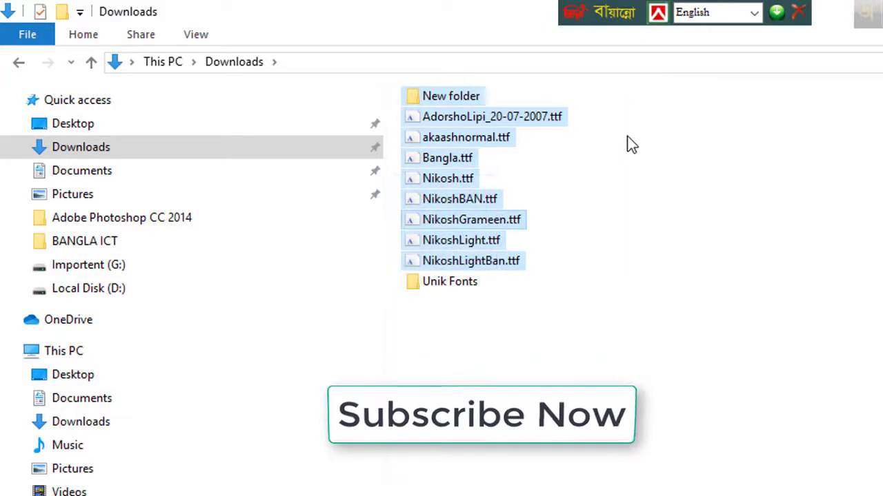
pyautogui.click(627, 117)
pyautogui.moveTo(616, 114); pyautogui.dragTo(455, 290)
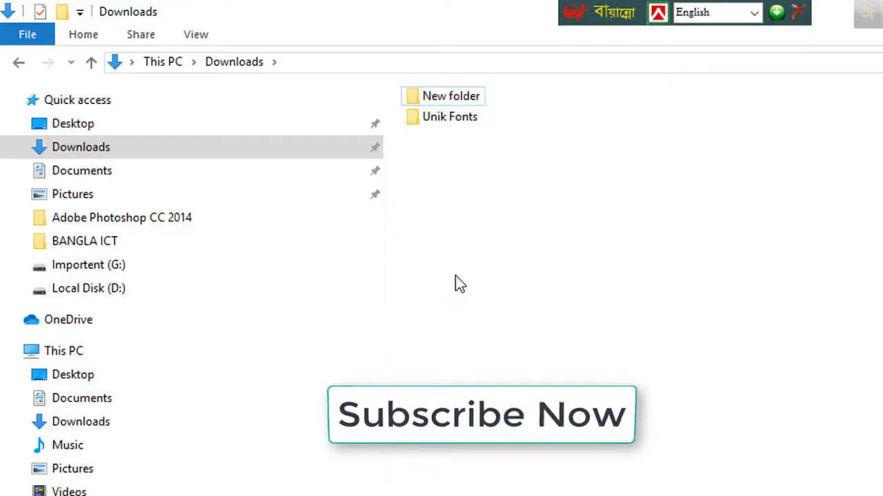
# Step: Open the Unik Fonts folder and select all the font files in it
pyautogui.doubleClick(451, 119)
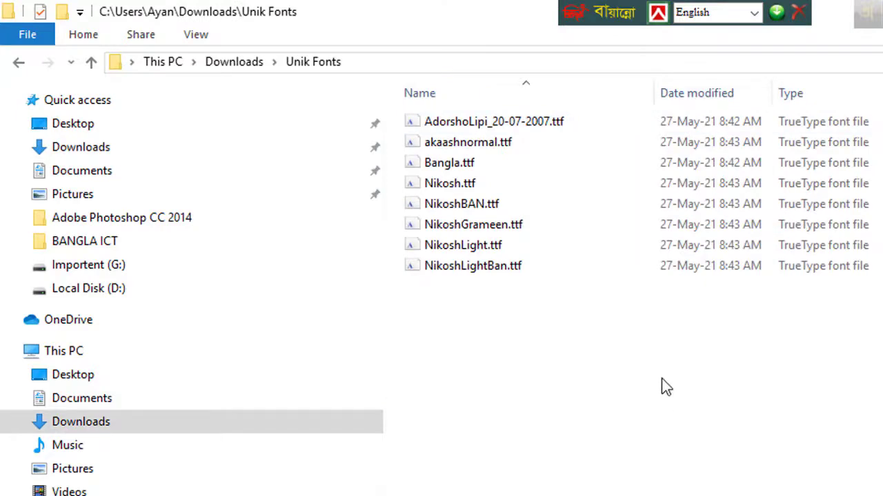
pyautogui.moveTo(661, 378); pyautogui.dragTo(518, 94)
pyautogui.click(650, 340)
pyautogui.moveTo(660, 373); pyautogui.dragTo(566, 61)
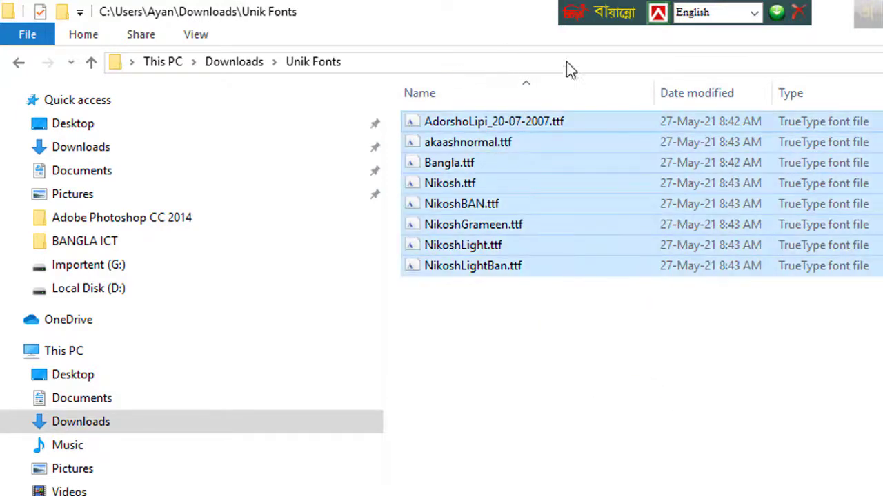
# Step: Open the Fonts_Nikosh Ban folder on the desktop and look over its Nikosh font files and their available actions
pyautogui.press('super+d')
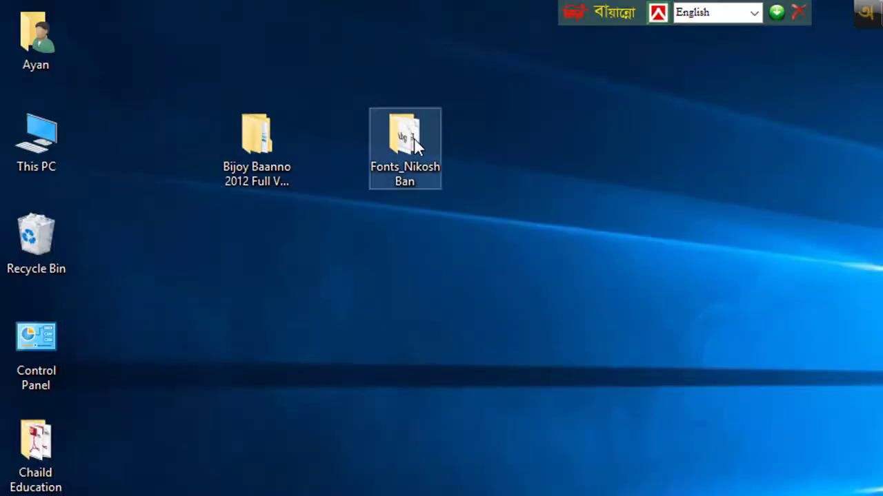
pyautogui.doubleClick(414, 144)
pyautogui.moveTo(800, 410); pyautogui.dragTo(707, 241)
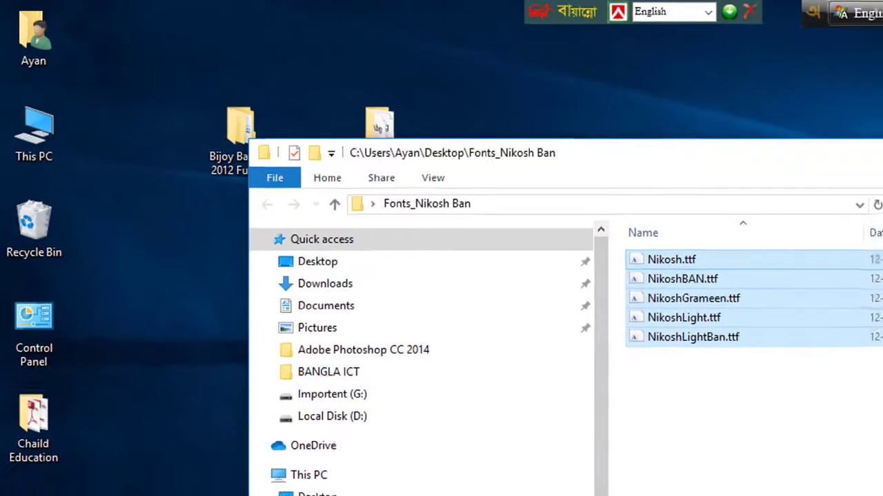
pyautogui.click(822, 401)
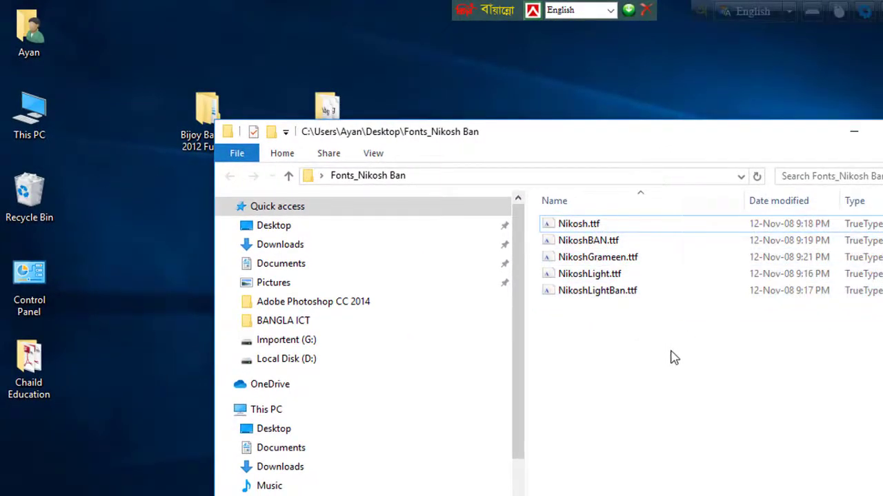
pyautogui.moveTo(632, 277); pyautogui.dragTo(592, 210)
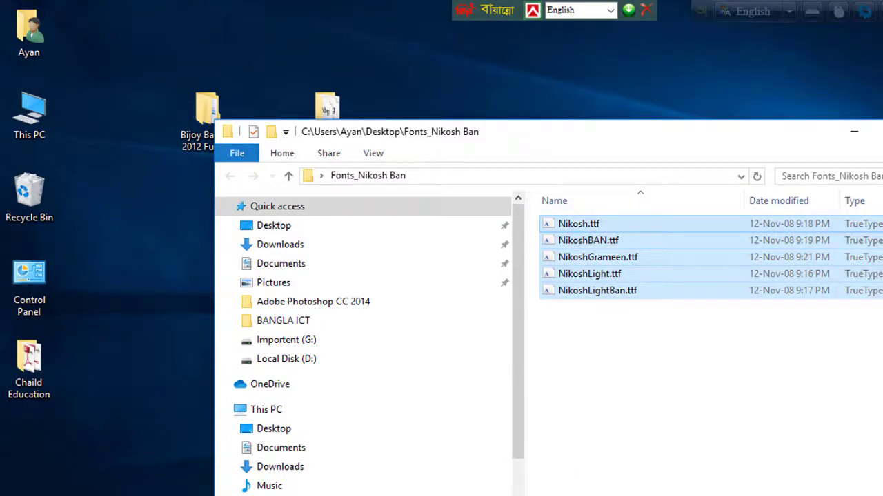
pyautogui.rightClick(621, 240)
pyautogui.click(579, 368)
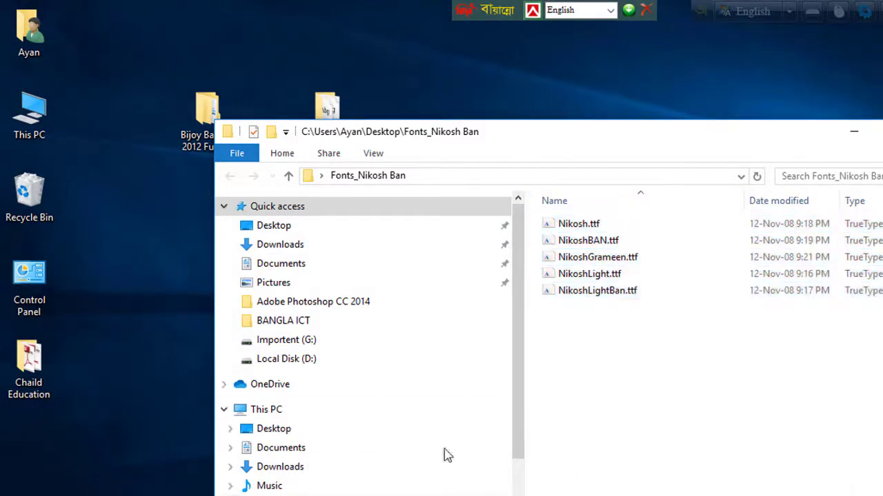
# Step: Return to the Unik Fonts folder and reselect all its font files, from AdorshoLipi_20-07-2007.ttf to NikoshLightBan.ttf
pyautogui.hotkey('alt', 'Tab')
pyautogui.press('Tab')
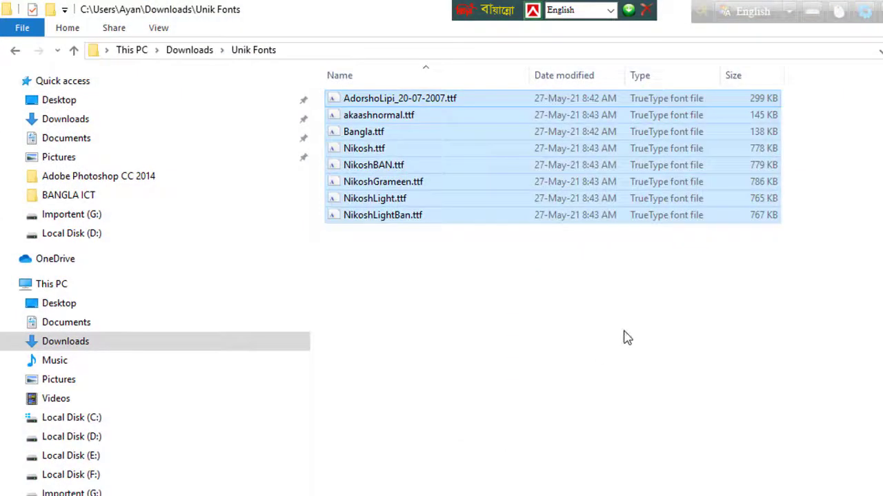
pyautogui.click(626, 338)
pyautogui.moveTo(636, 311); pyautogui.dragTo(420, 101)
pyautogui.click(510, 270)
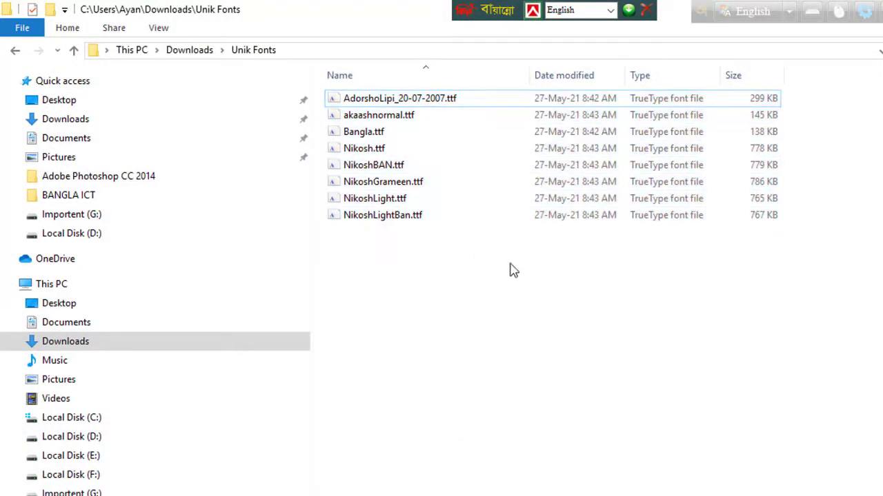
pyautogui.moveTo(543, 262); pyautogui.dragTo(363, 88)
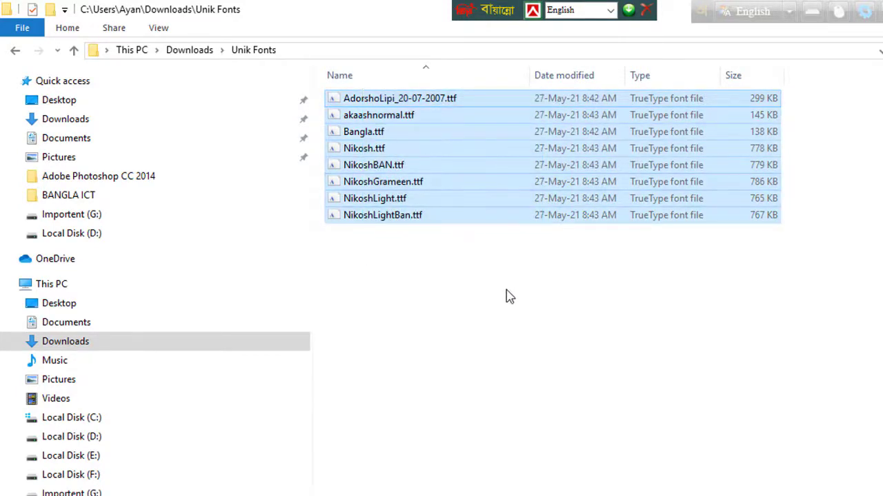
pyautogui.moveTo(836, 88); pyautogui.dragTo(727, 221)
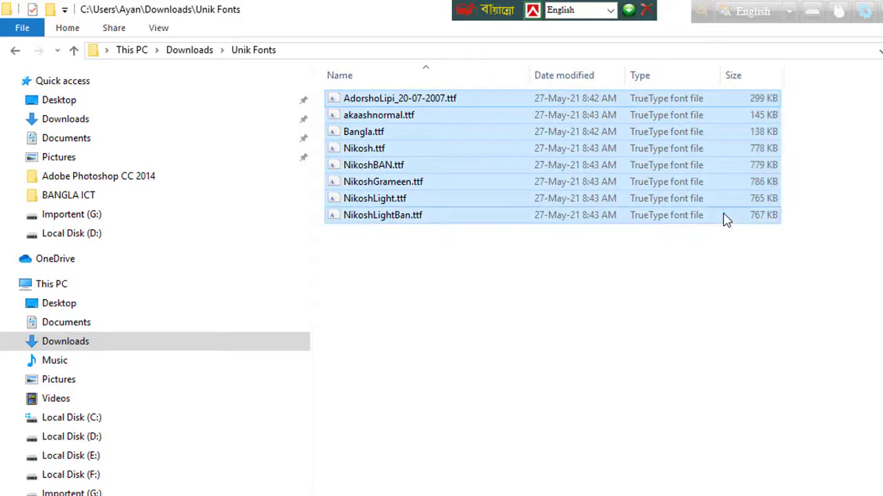
# Step: Take a screen capture around the selected fonts' Install command, circle Install in red, and copy the capture
pyautogui.rightClick(414, 182)
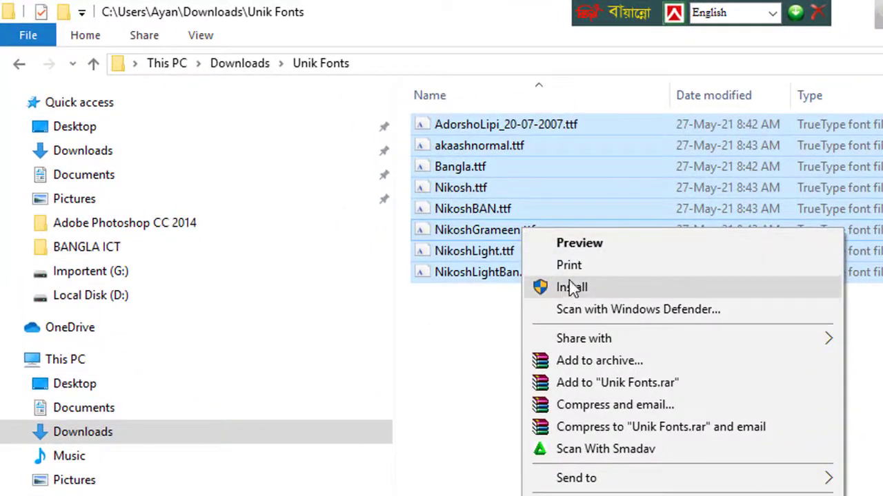
pyautogui.press('Print')
pyautogui.moveTo(498, 209); pyautogui.dragTo(777, 330)
pyautogui.moveTo(560, 267); pyautogui.dragTo(545, 274)
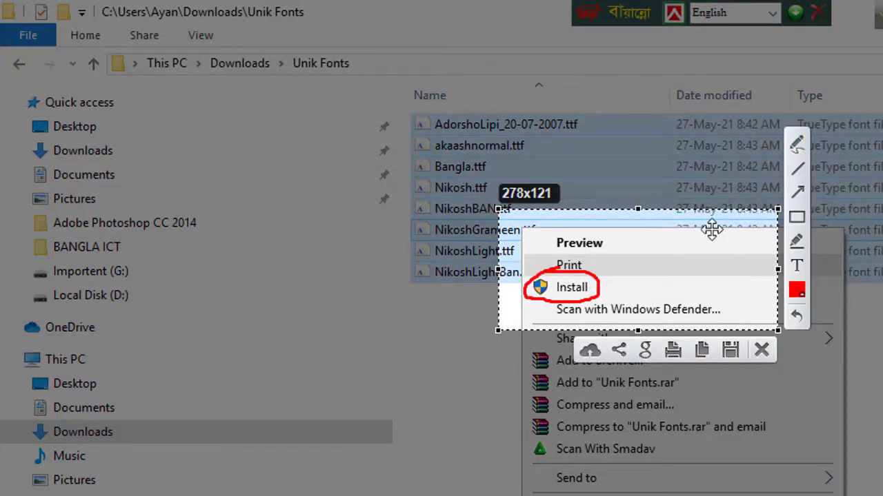
pyautogui.hotkey('ctrl', 'c')
# Step: Install all the selected fonts, replacing already installed ones for all current items, and clear the selection
pyautogui.rightClick(677, 178)
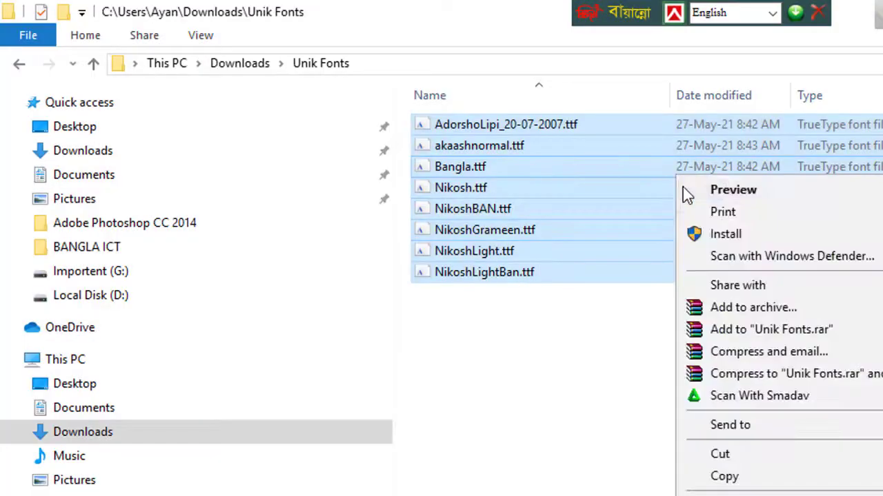
pyautogui.click(730, 238)
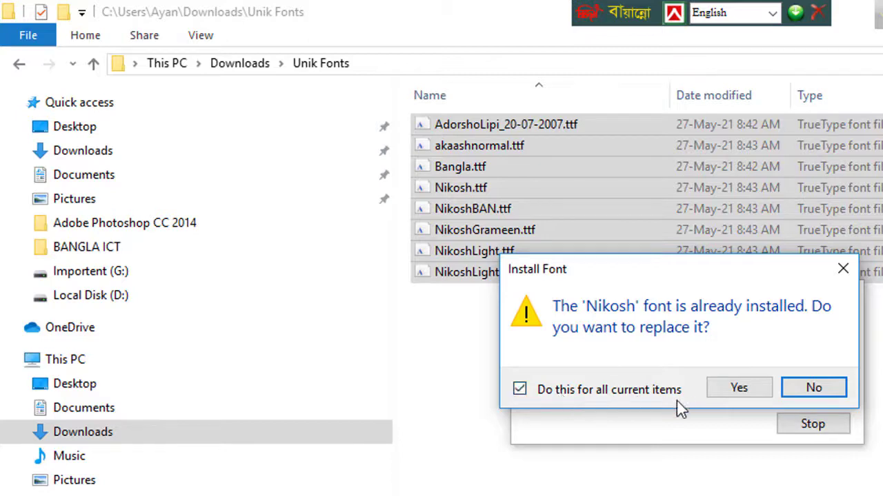
pyautogui.click(739, 388)
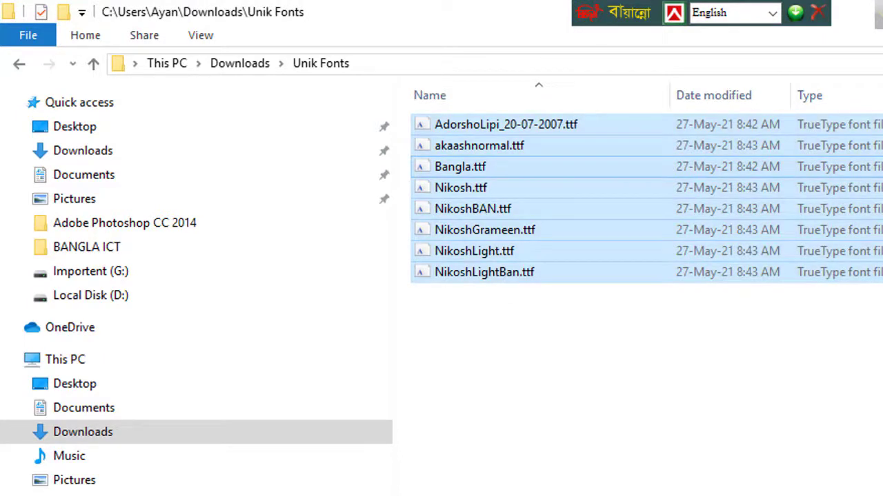
pyautogui.click(688, 254)
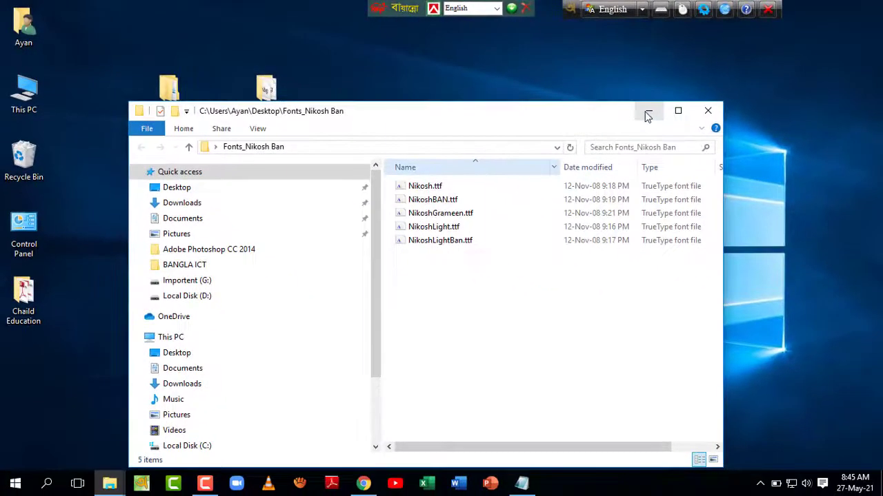
# Step: Minimize the Fonts_Nikosh Ban folder window, switch to Word with a new blank document, and dismiss the licence notice
pyautogui.click(646, 114)
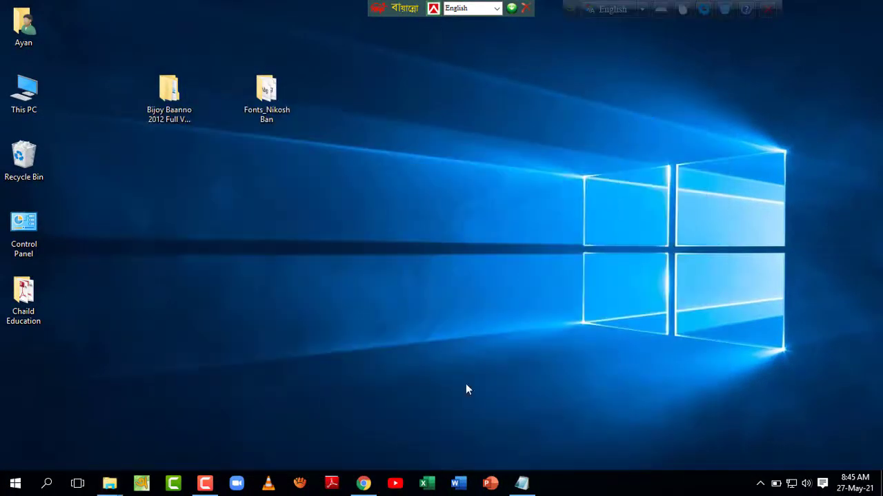
pyautogui.rightClick(459, 483)
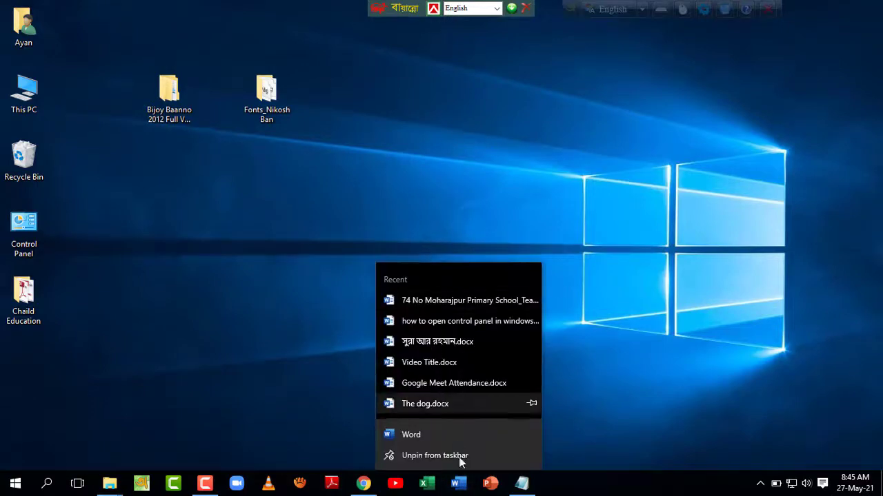
pyautogui.click(411, 435)
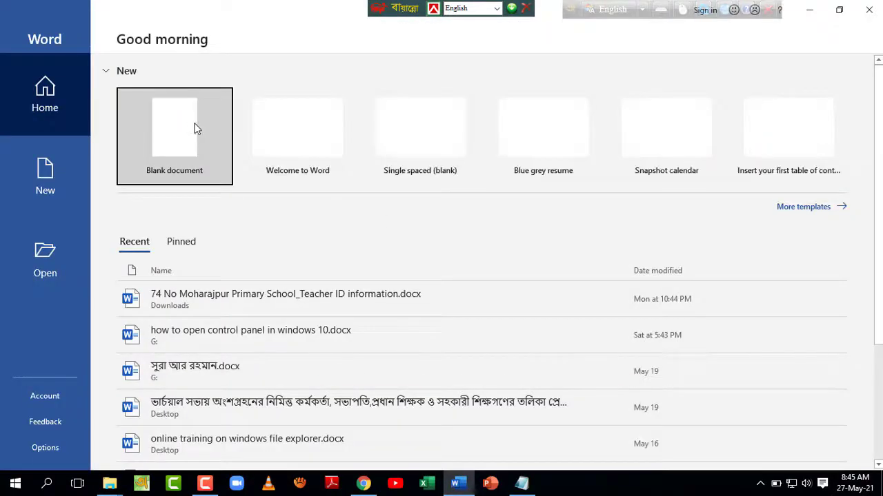
pyautogui.click(195, 128)
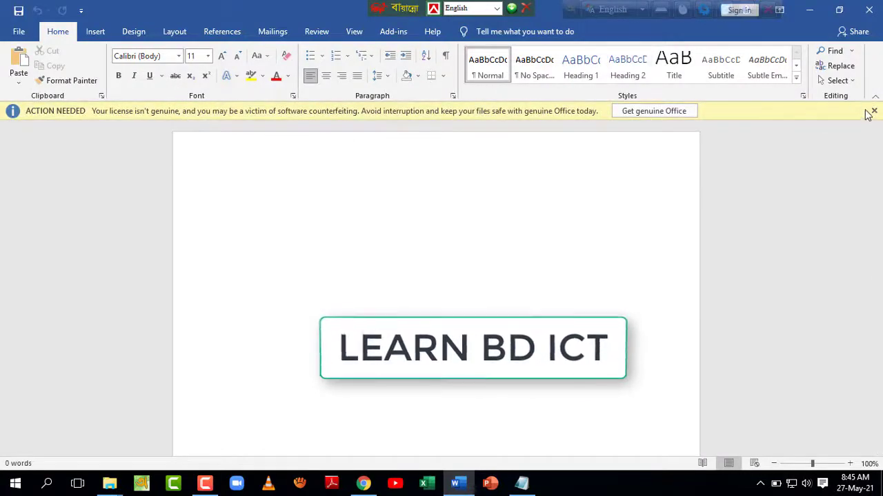
pyautogui.click(873, 111)
# Step: Set the blank document's font to NikoshBAN
pyautogui.click(179, 56)
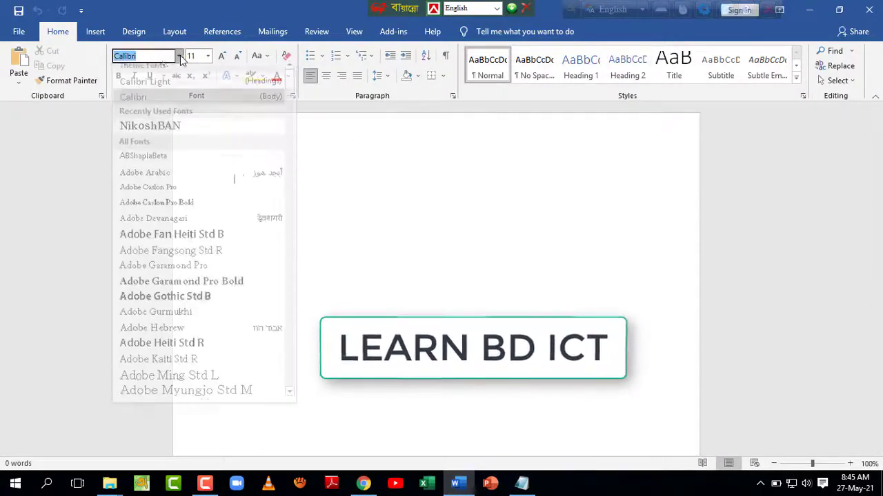
pyautogui.press('Down')
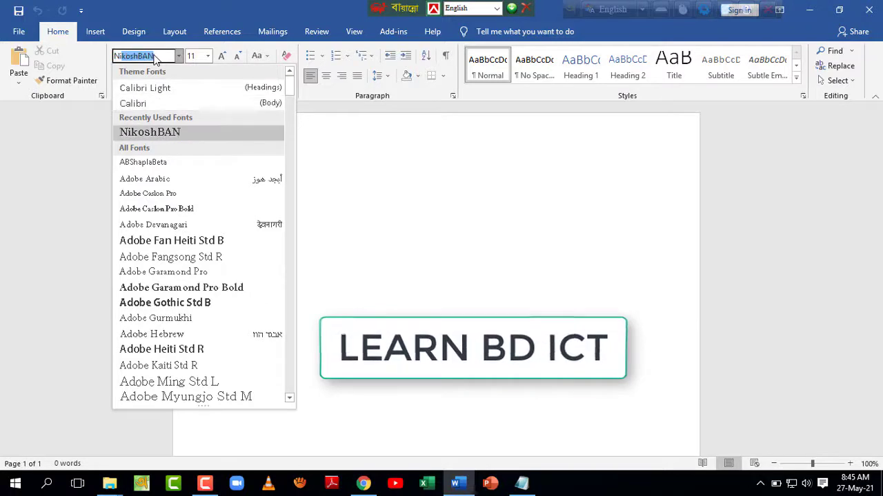
pyautogui.click(169, 58)
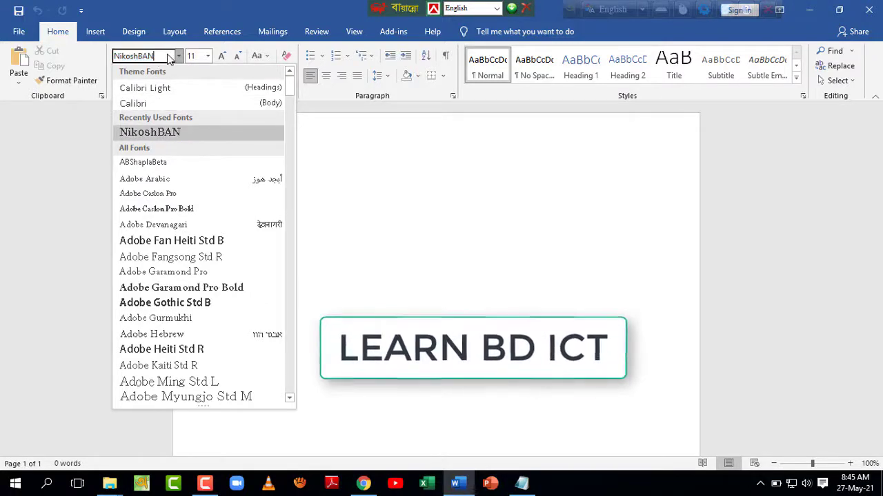
pyautogui.press('Return')
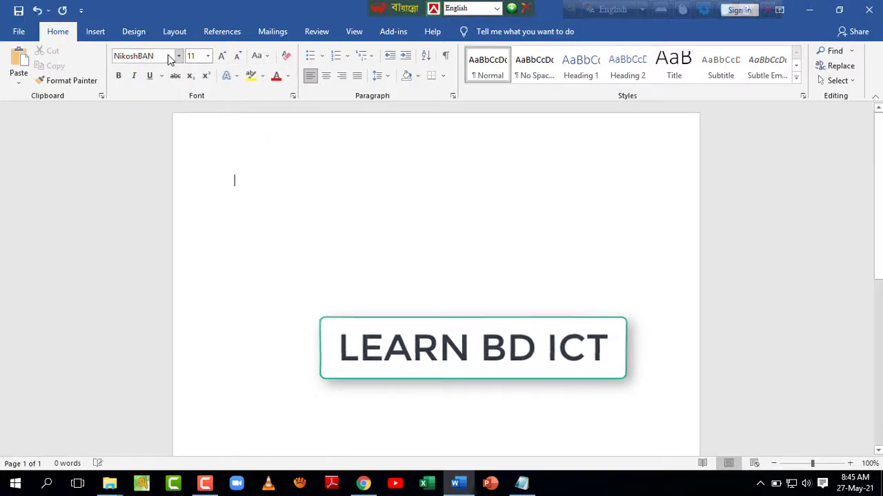
# Step: Look through the font list for the Nikosh fonts and frame Nikosh to NikoshLightBAN in a screen capture
pyautogui.click(179, 56)
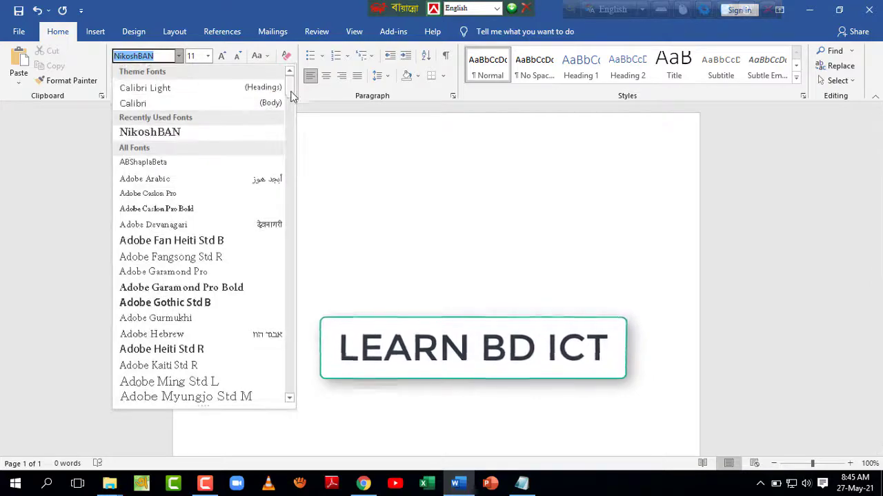
pyautogui.moveTo(291, 91); pyautogui.dragTo(309, 224)
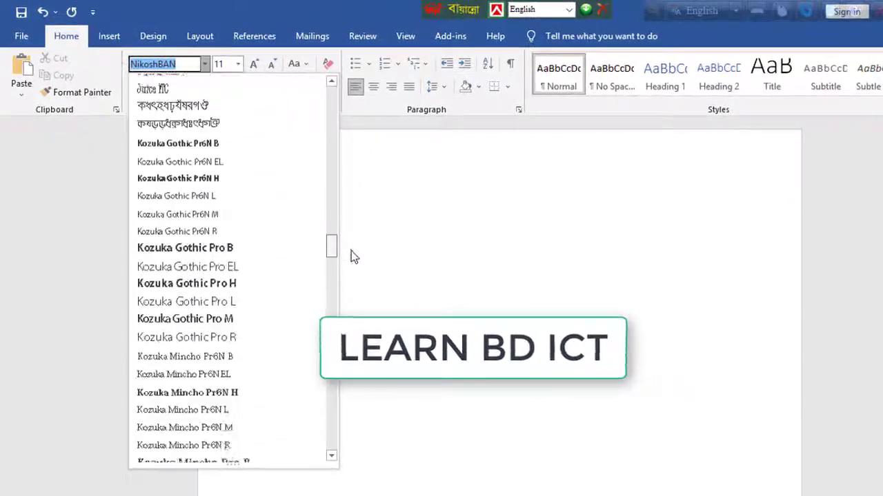
pyautogui.moveTo(351, 251); pyautogui.dragTo(357, 330)
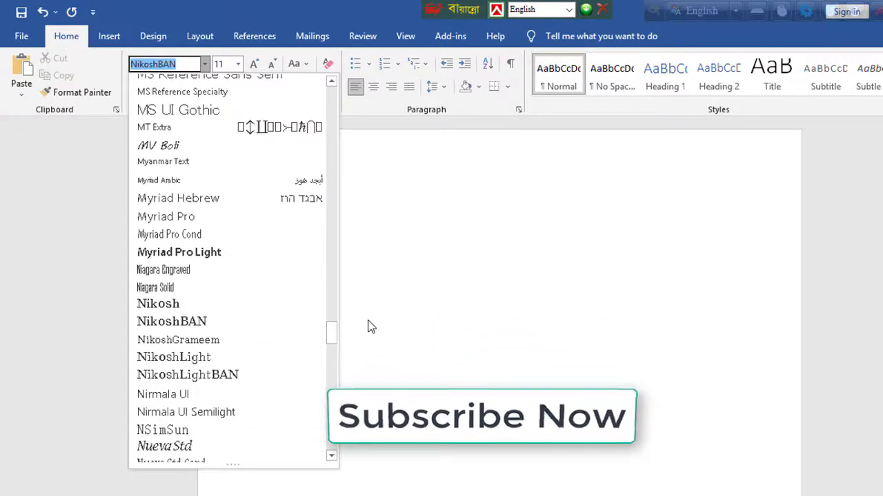
pyautogui.press('Print')
pyautogui.moveTo(110, 305); pyautogui.dragTo(277, 439)
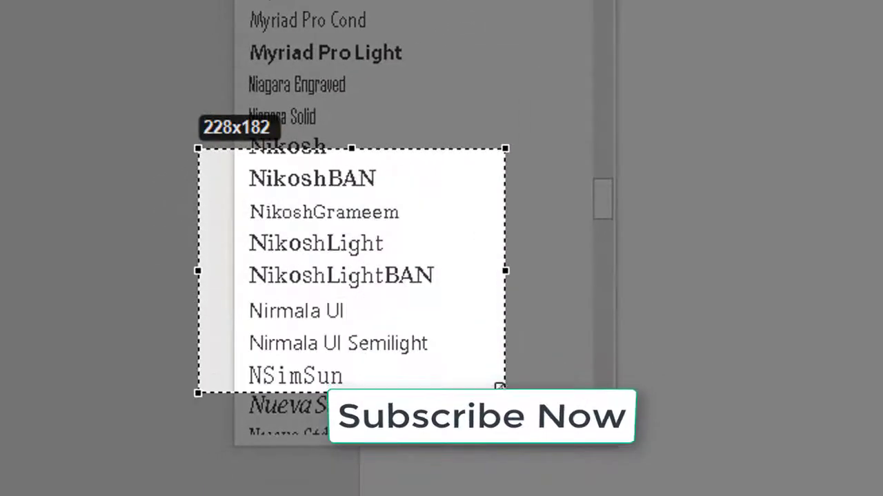
pyautogui.moveTo(502, 389); pyautogui.dragTo(506, 393)
pyautogui.moveTo(354, 143); pyautogui.dragTo(352, 126)
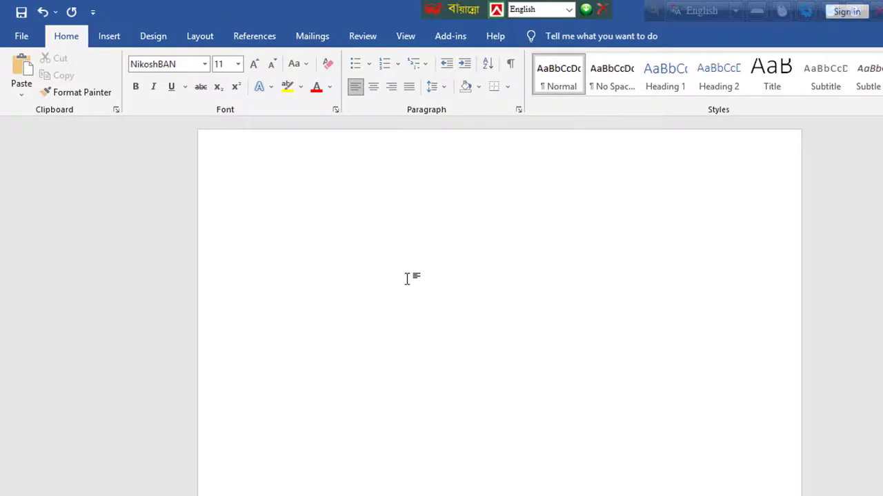
# Step: Switch the keyboard to Bangla and write "আমার সোনার বাংলা আমি তোমায় ভালবাসি" as the first line, enlarging the page view
pyautogui.scroll(2, 409, 288)
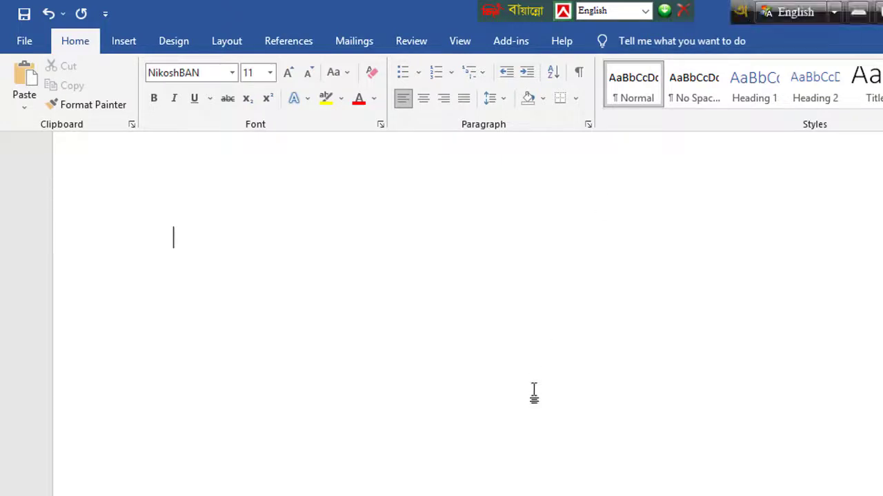
pyautogui.press('F12')
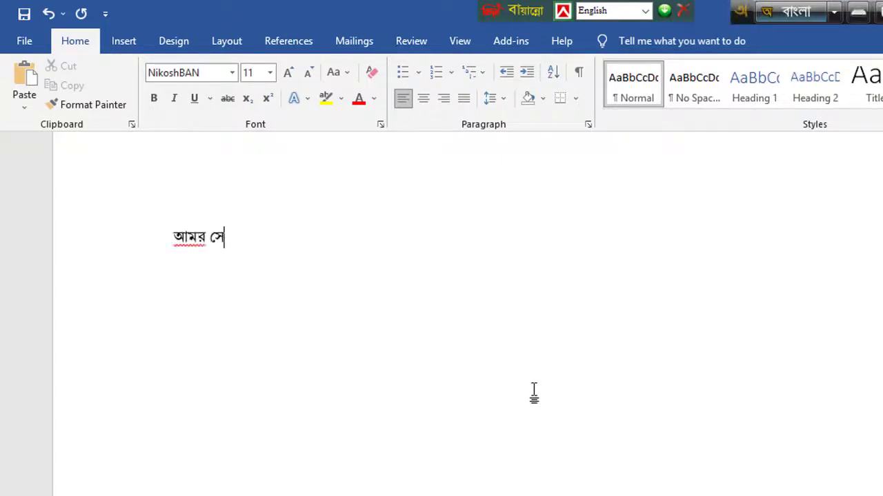
pyautogui.scroll(2, 534, 392)
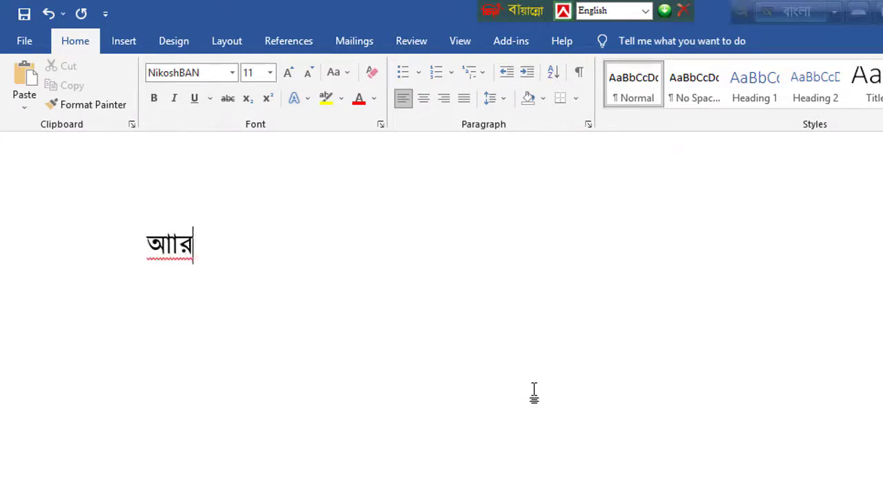
pyautogui.write('আম')
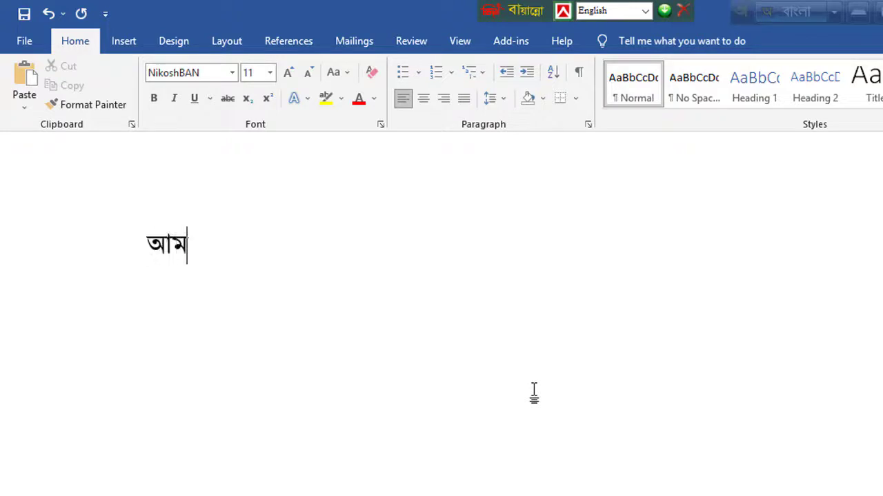
pyautogui.write('ার সোনার বাং')
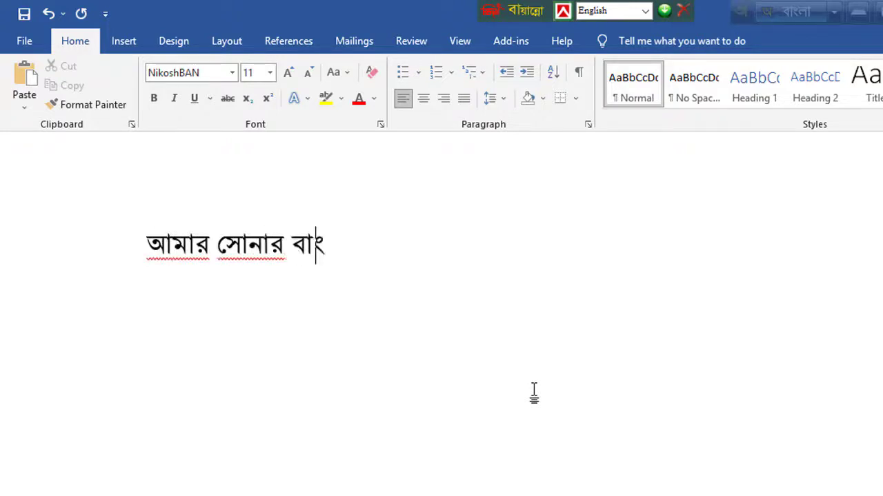
pyautogui.write('লা আমি তোমায় ভালবাসি')
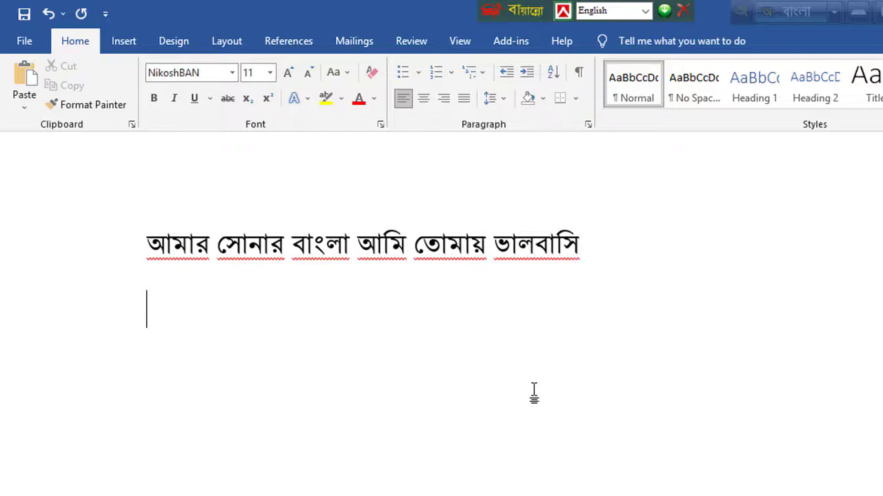
# Step: Switch the keyboard back to English and write "The quick brown fox jumps over th" on the second line
pyautogui.press('F12')
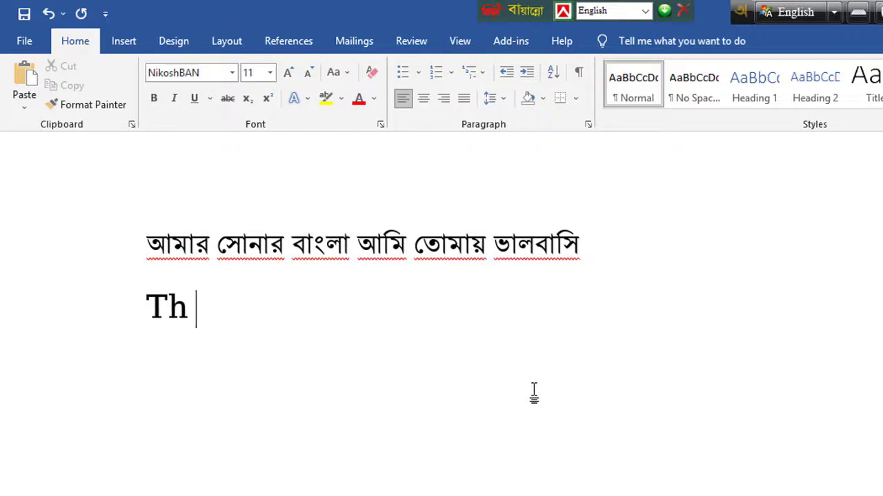
pyautogui.write('quick')
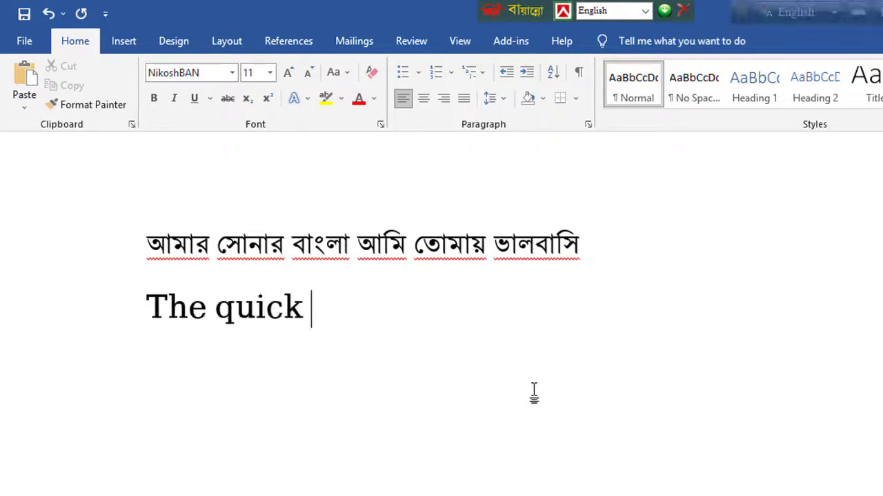
pyautogui.write(' brown fox jum')
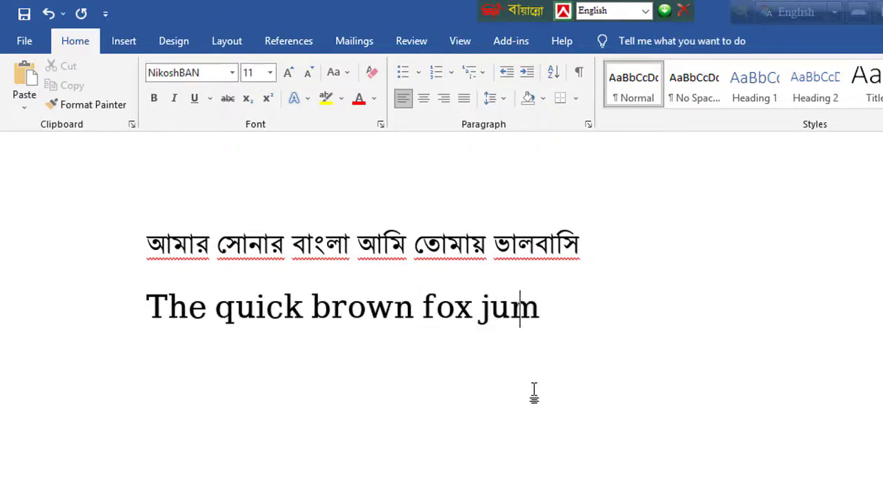
pyautogui.write('ps over th')
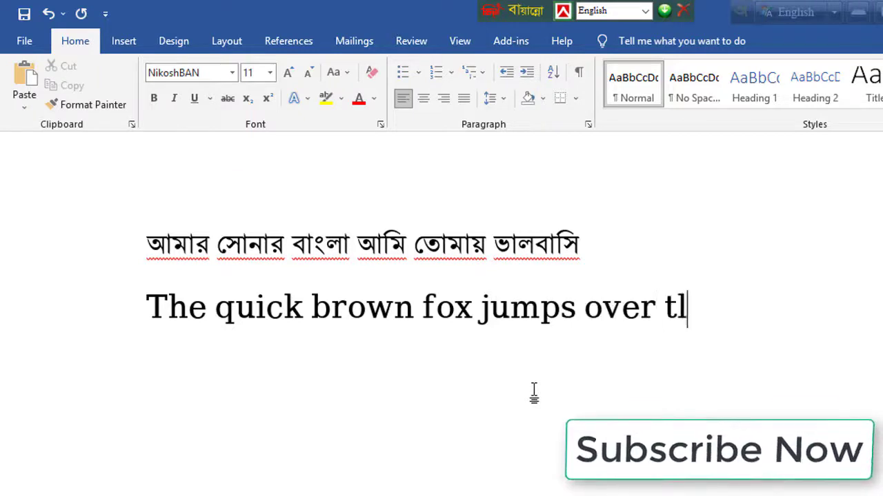